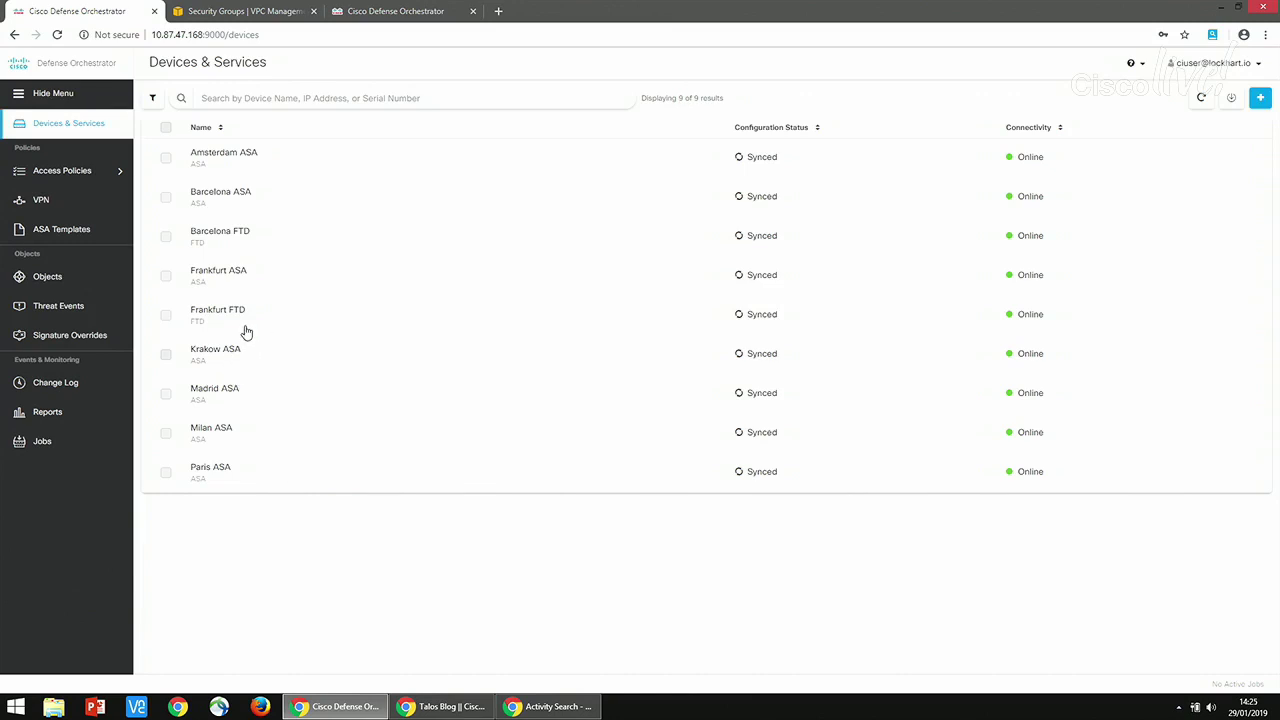
- View the VPN tunnels between devices as a topology graph
left_click(118, 202)
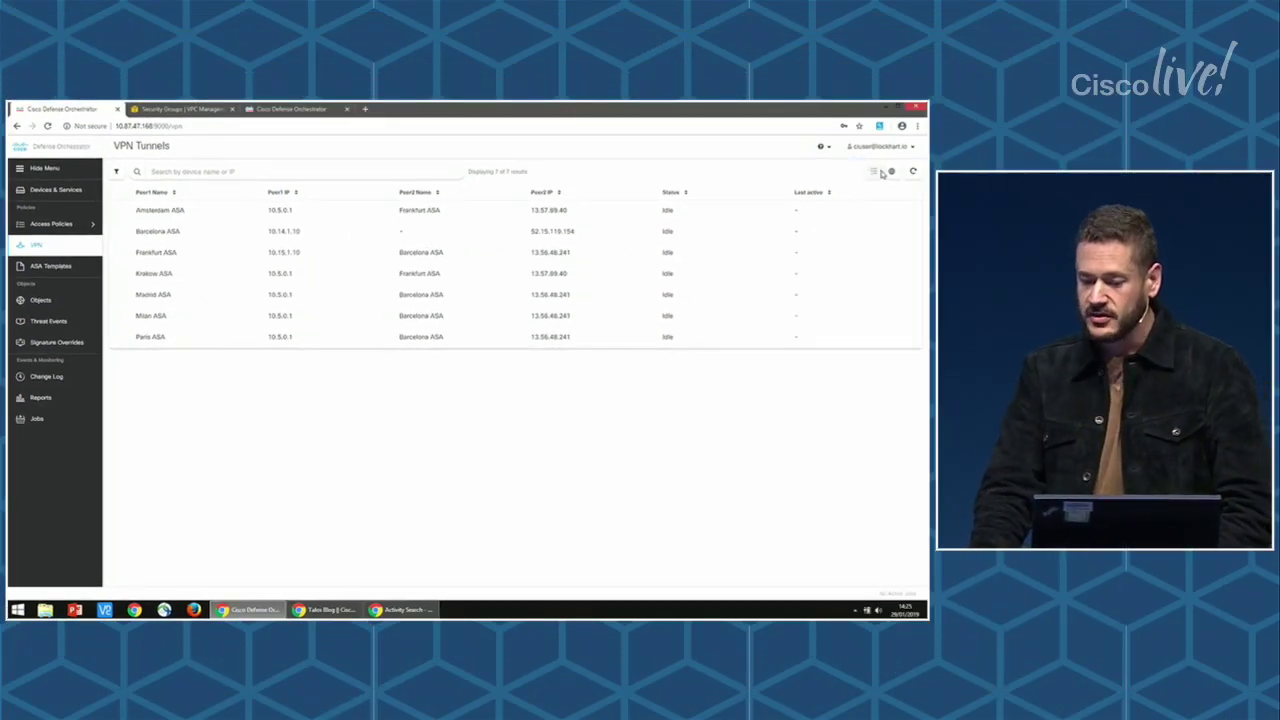
left_click(889, 171)
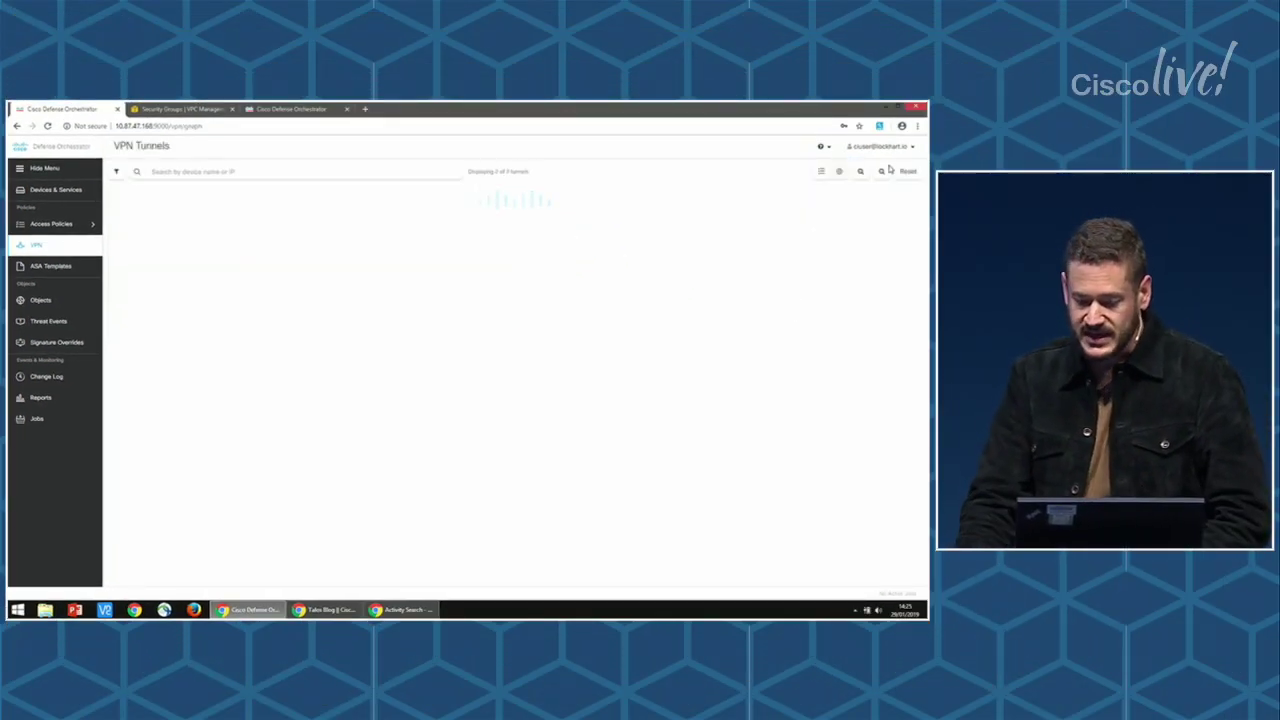
left_click_drag(419, 463, 412, 381)
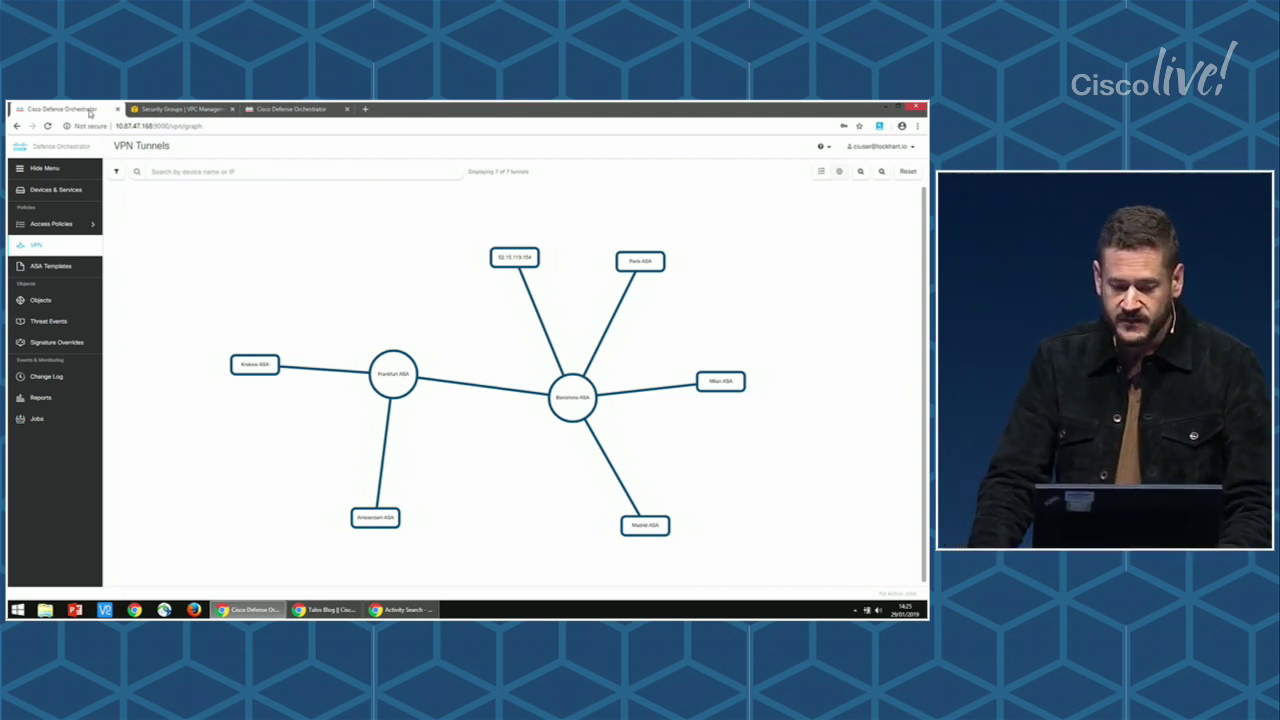
- Switch to the AWS VPC console and check the default security group's inbound and outbound rules
left_click(175, 109)
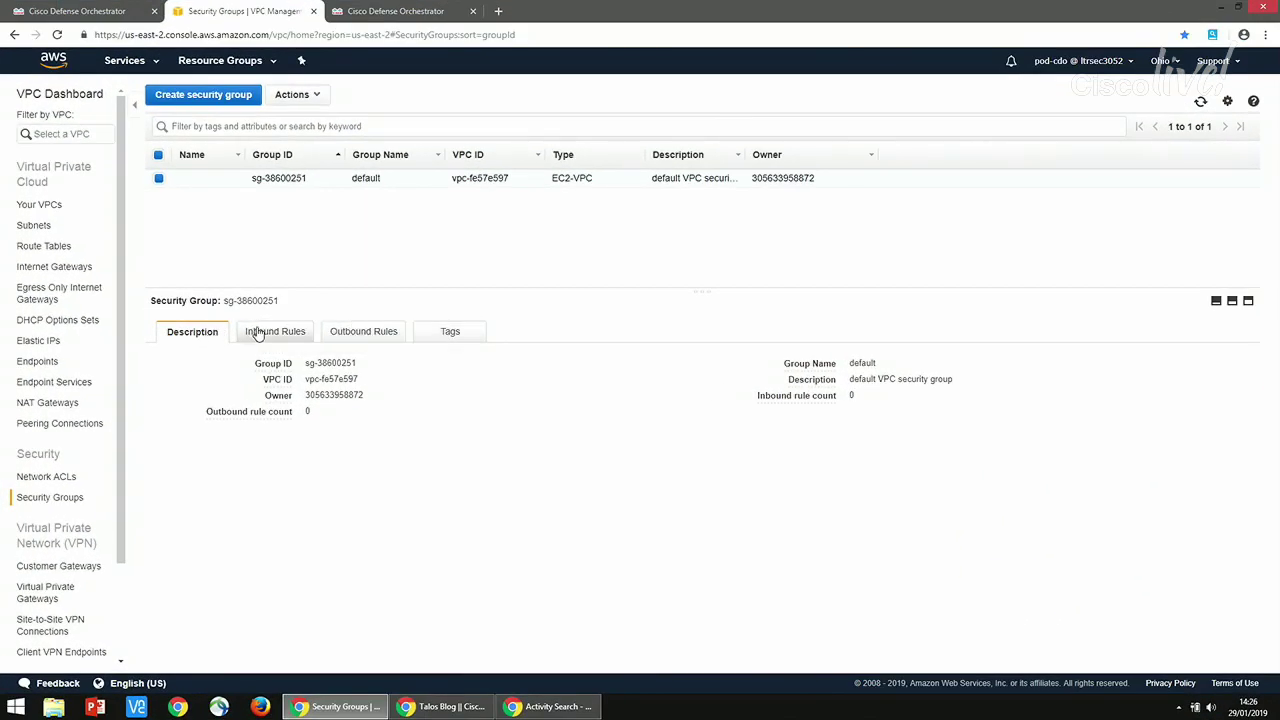
left_click(256, 333)
left_click(358, 332)
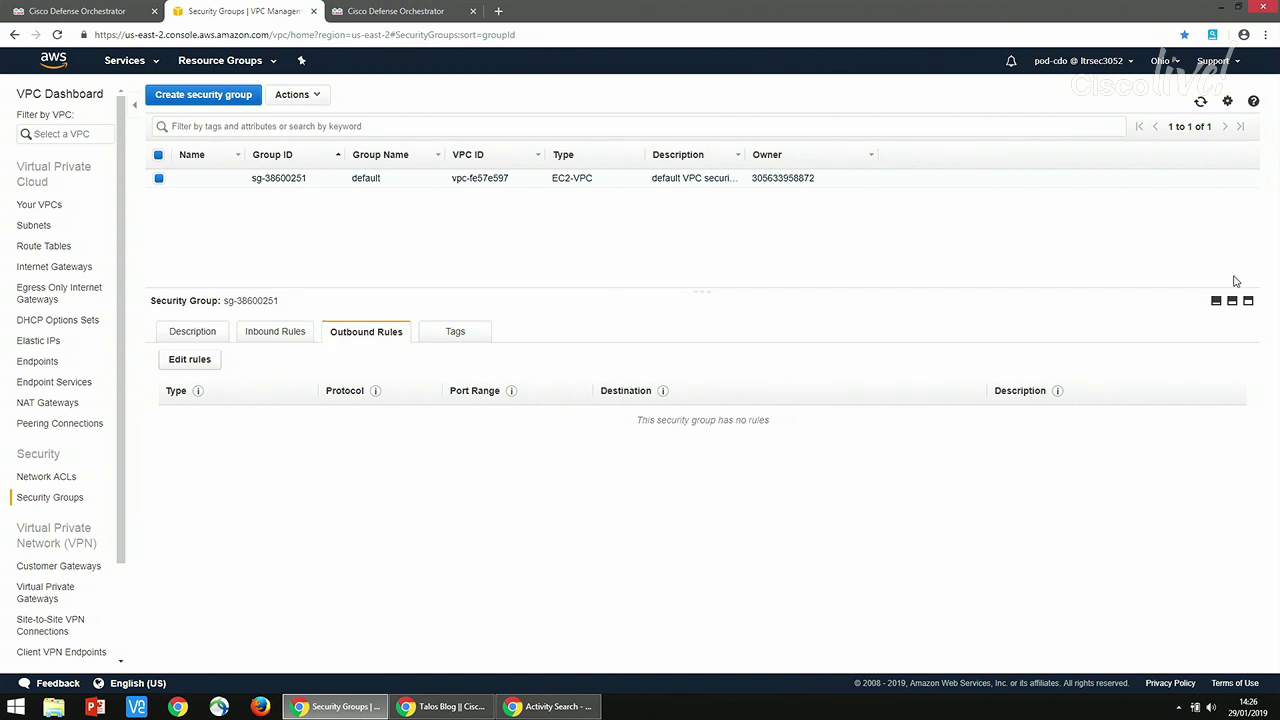
mouse_move(197, 391)
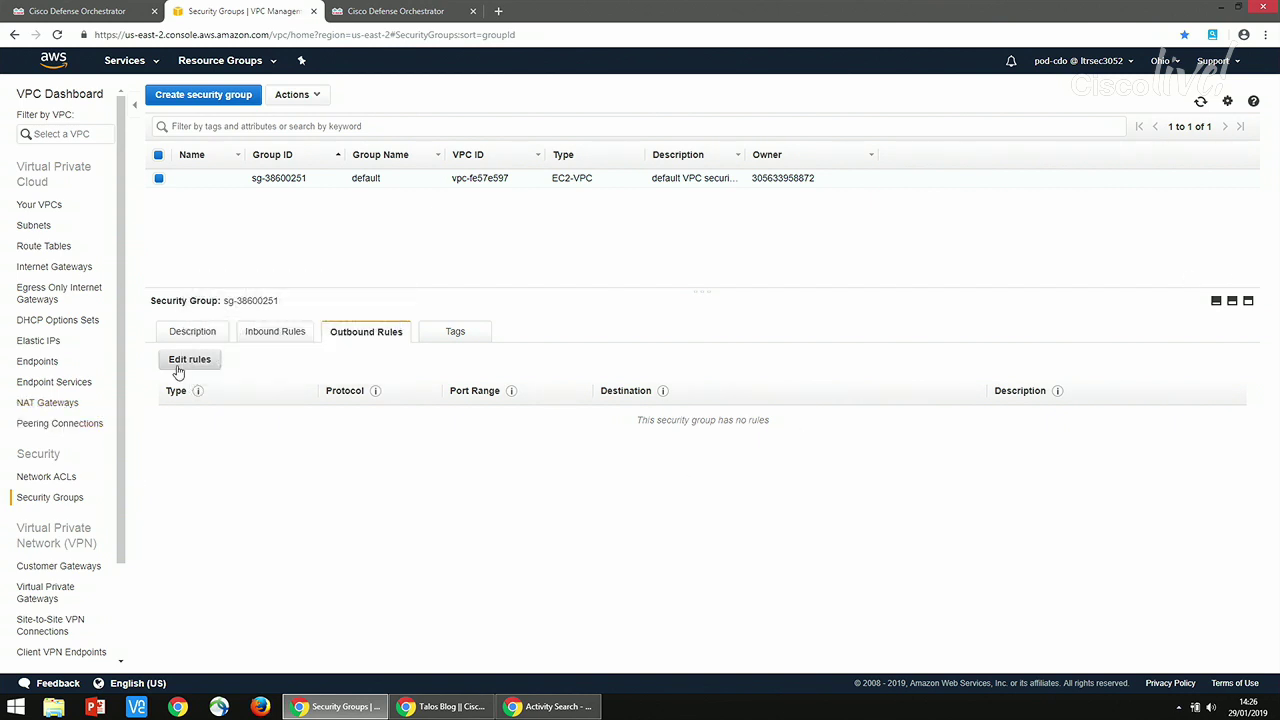
left_click(182, 360)
left_click(43, 255)
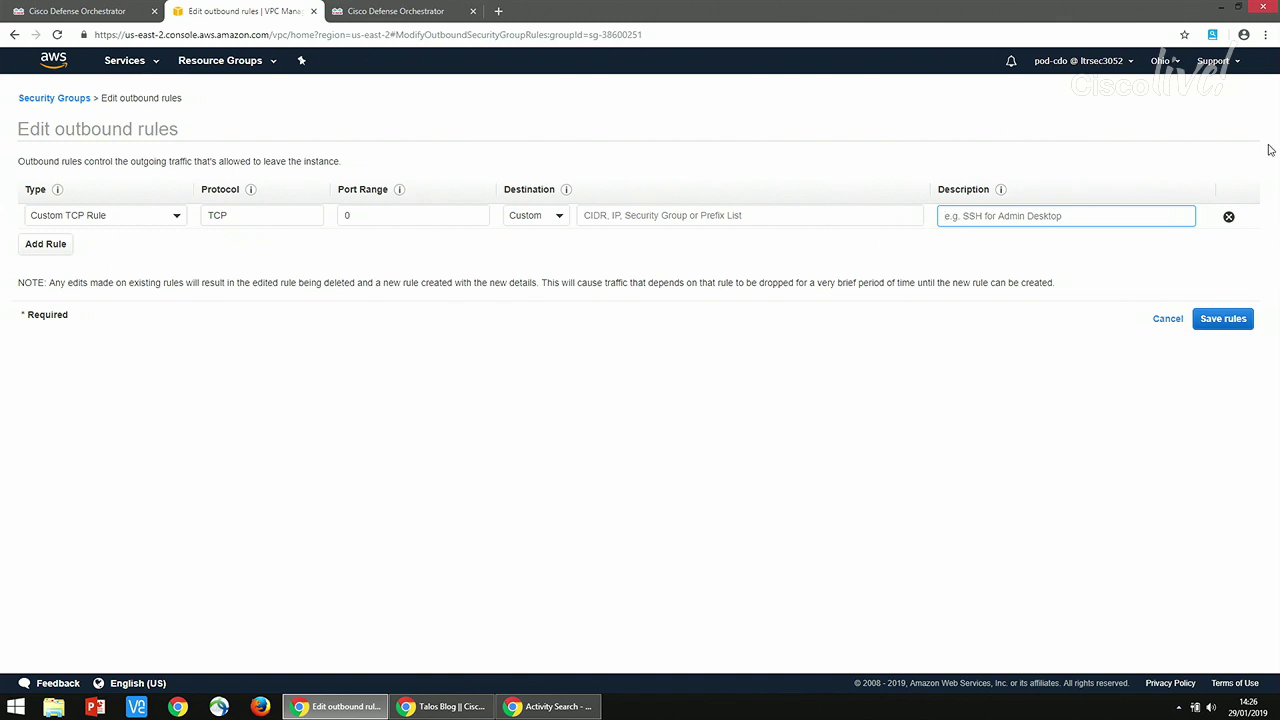
left_click(48, 99)
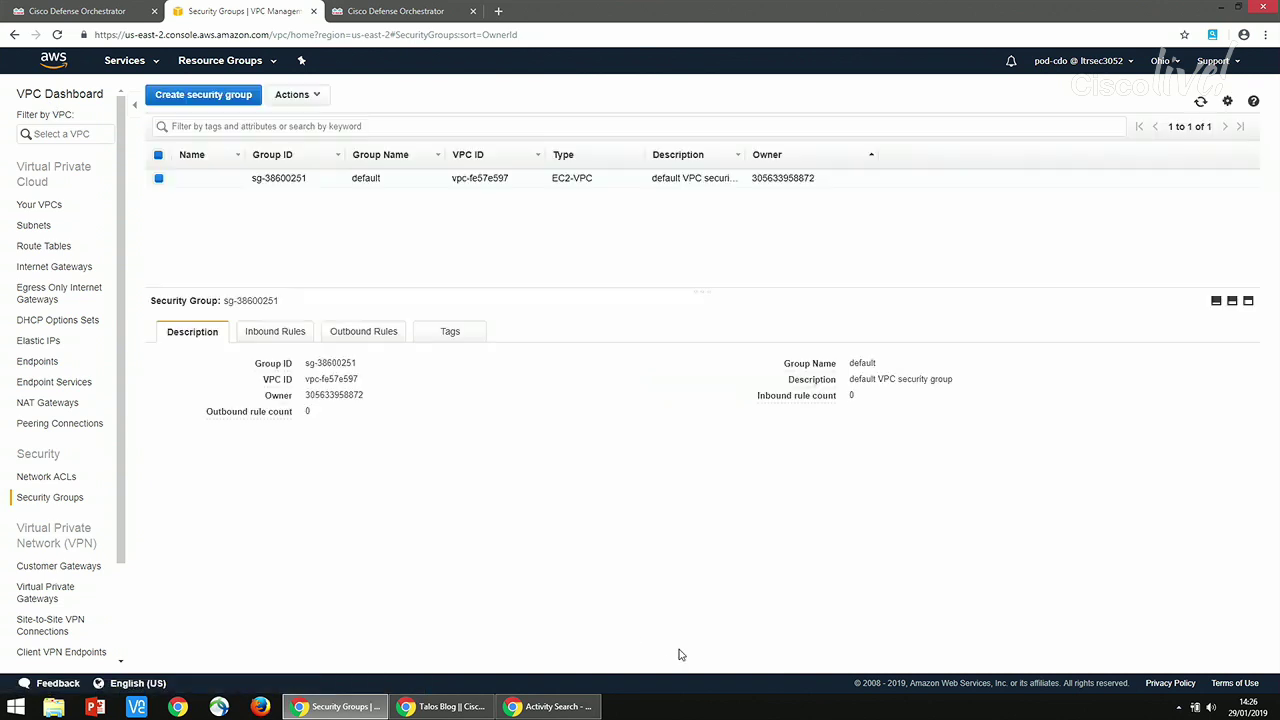
- Switch back to Cisco Defense Orchestrator and start onboarding an AWS VPC as a new device
left_click(91, 13)
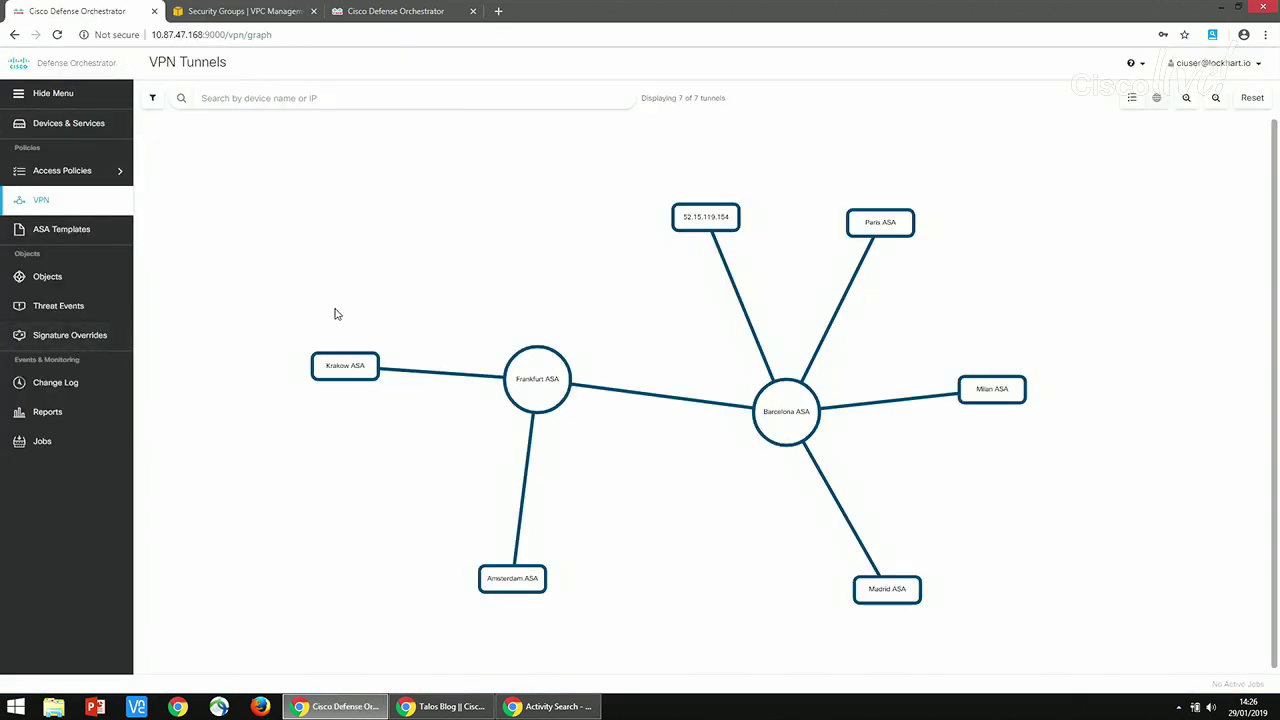
left_click(58, 125)
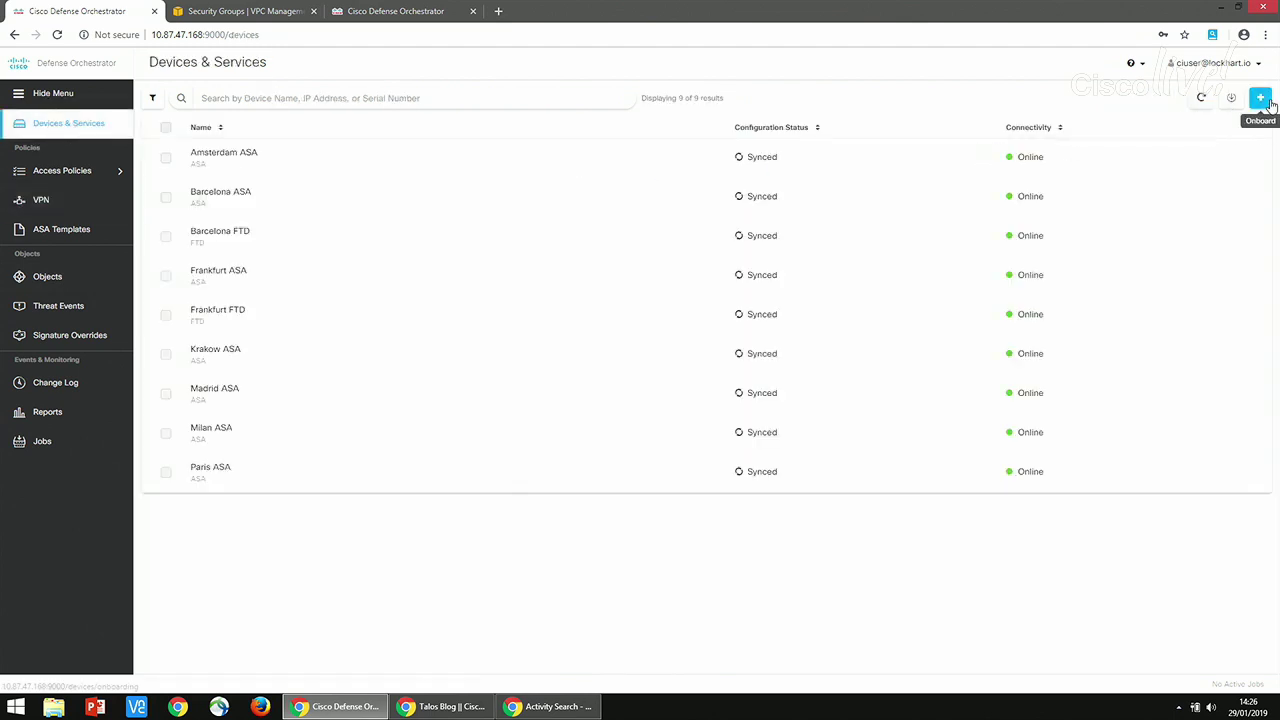
left_click(1262, 99)
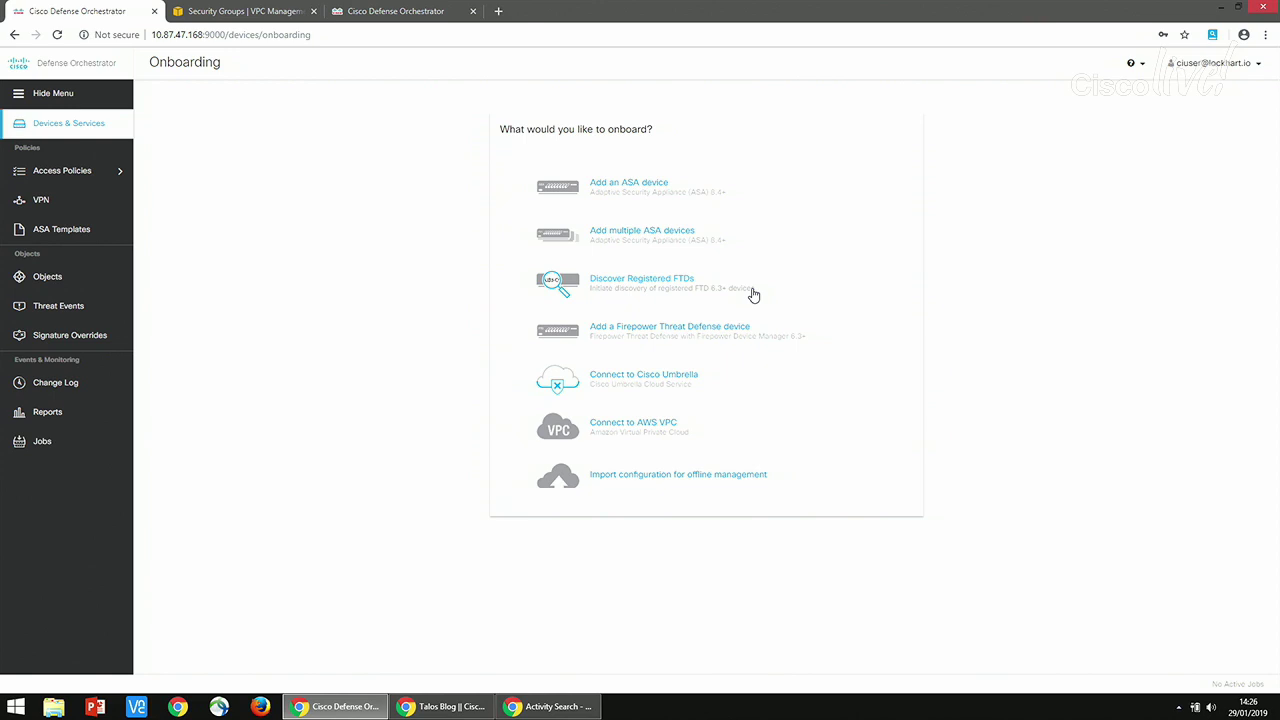
left_click(716, 434)
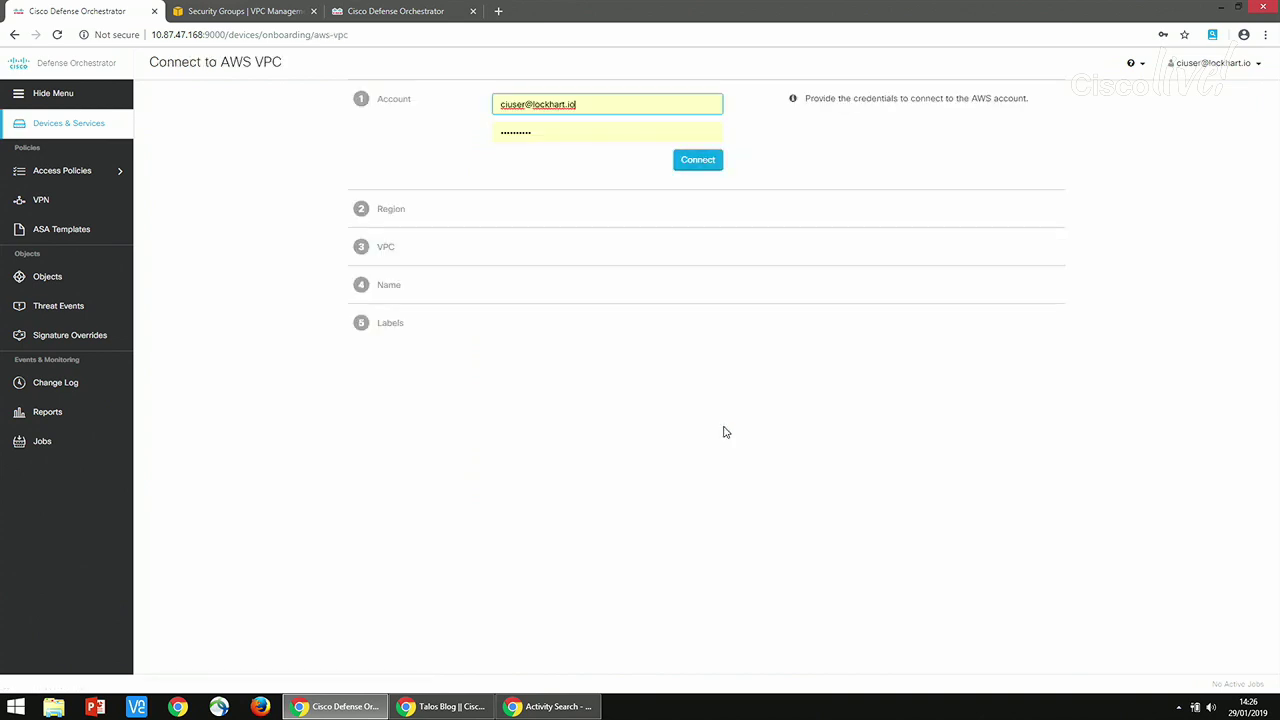
- Enter the AWS access key and secret key and connect to the AWS account
left_click(589, 108)
left_click(597, 157)
left_click(686, 161)
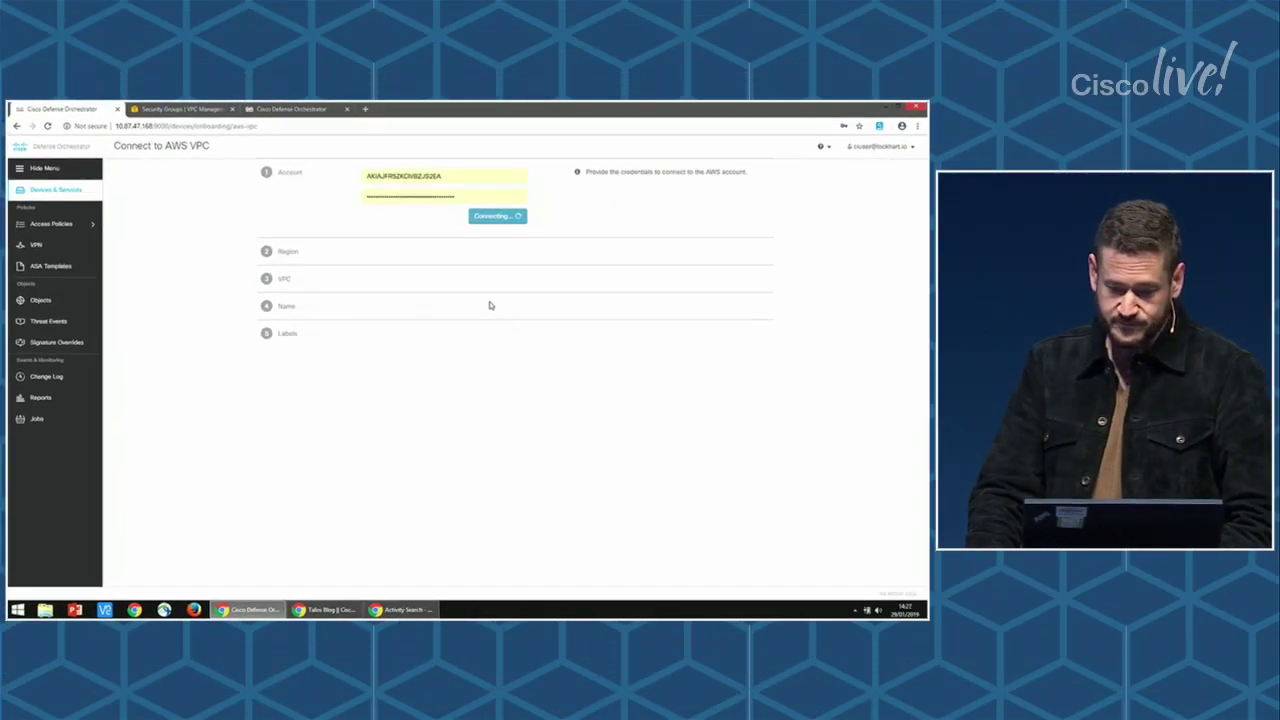
- Complete the onboarding with region us-east-2 and VPC and device name New York AWS VPC, adding no labels
left_click(506, 203)
left_click(480, 226)
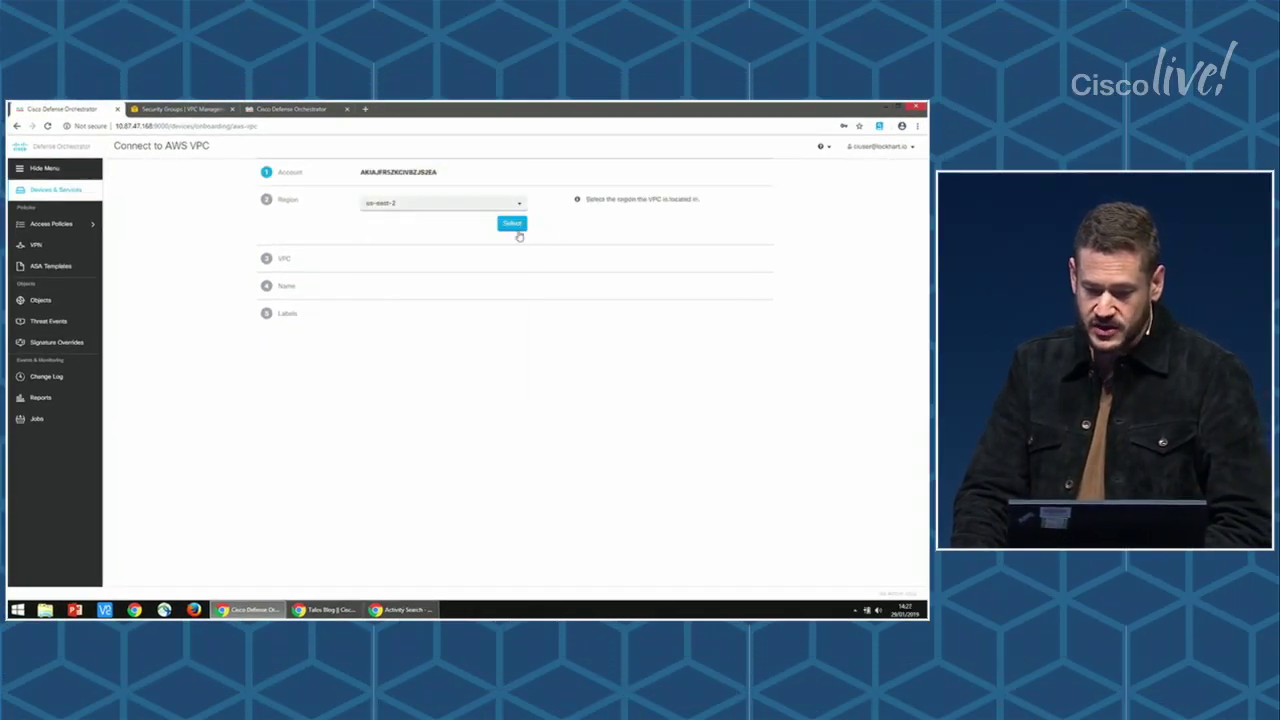
left_click(513, 226)
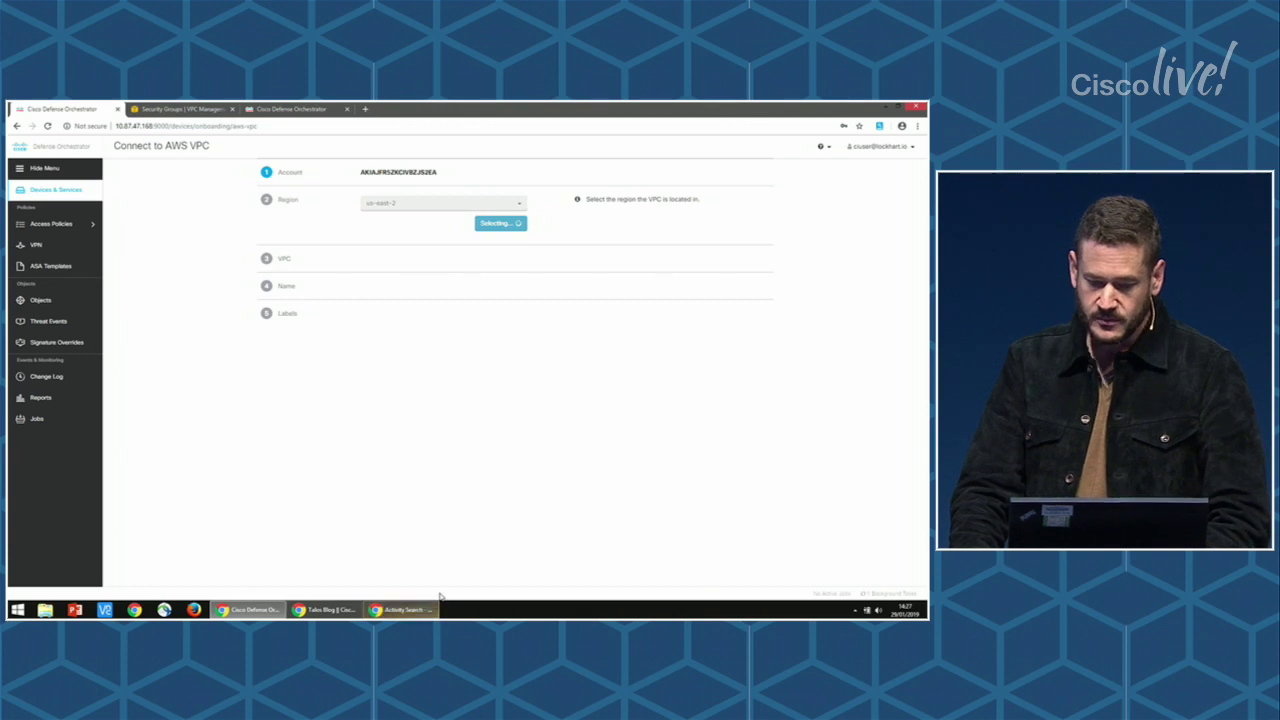
left_click(510, 251)
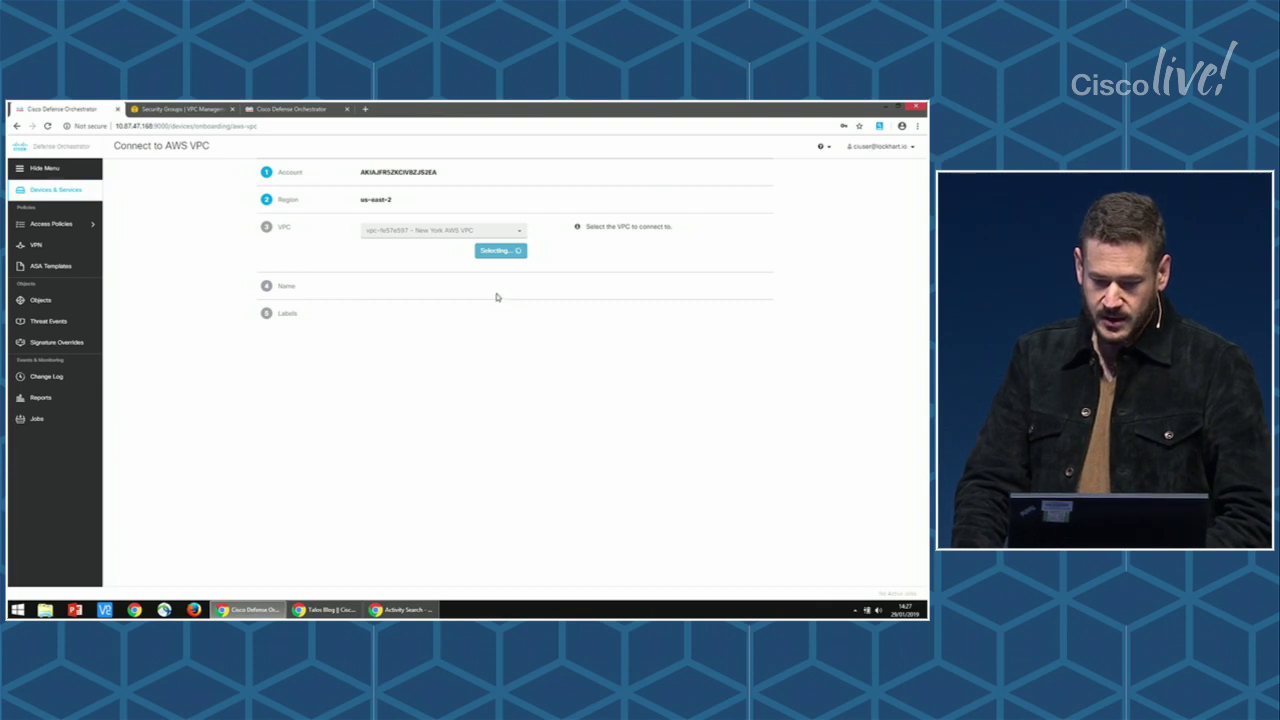
left_click(507, 278)
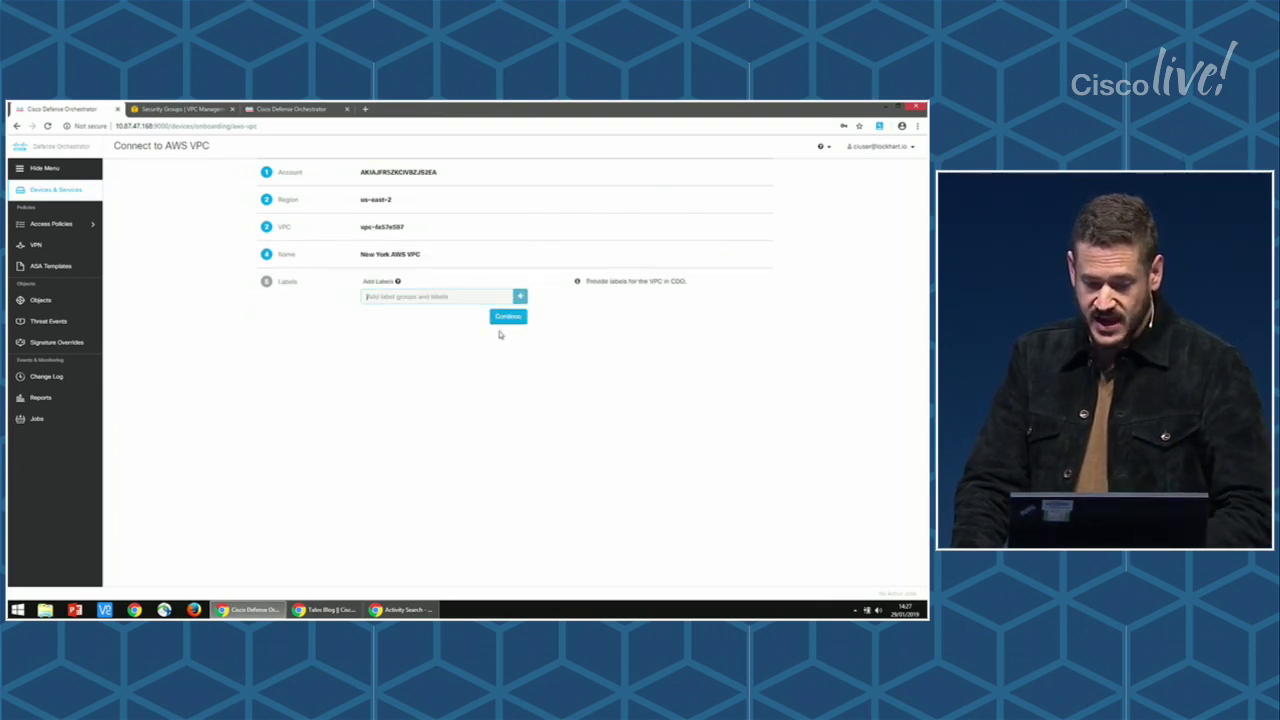
left_click(508, 318)
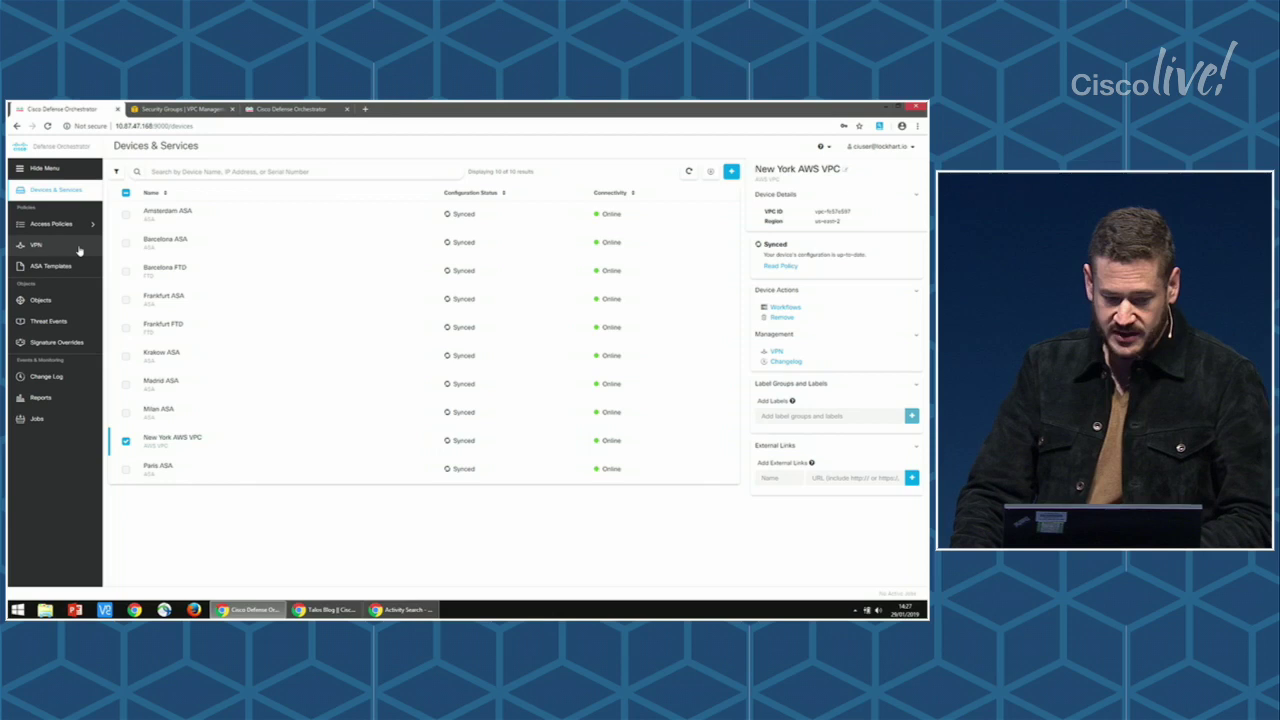
- Examine the New York AWS VPC in the VPN tunnel graph and the default security group's outbound rules in AWS
left_click(36, 245)
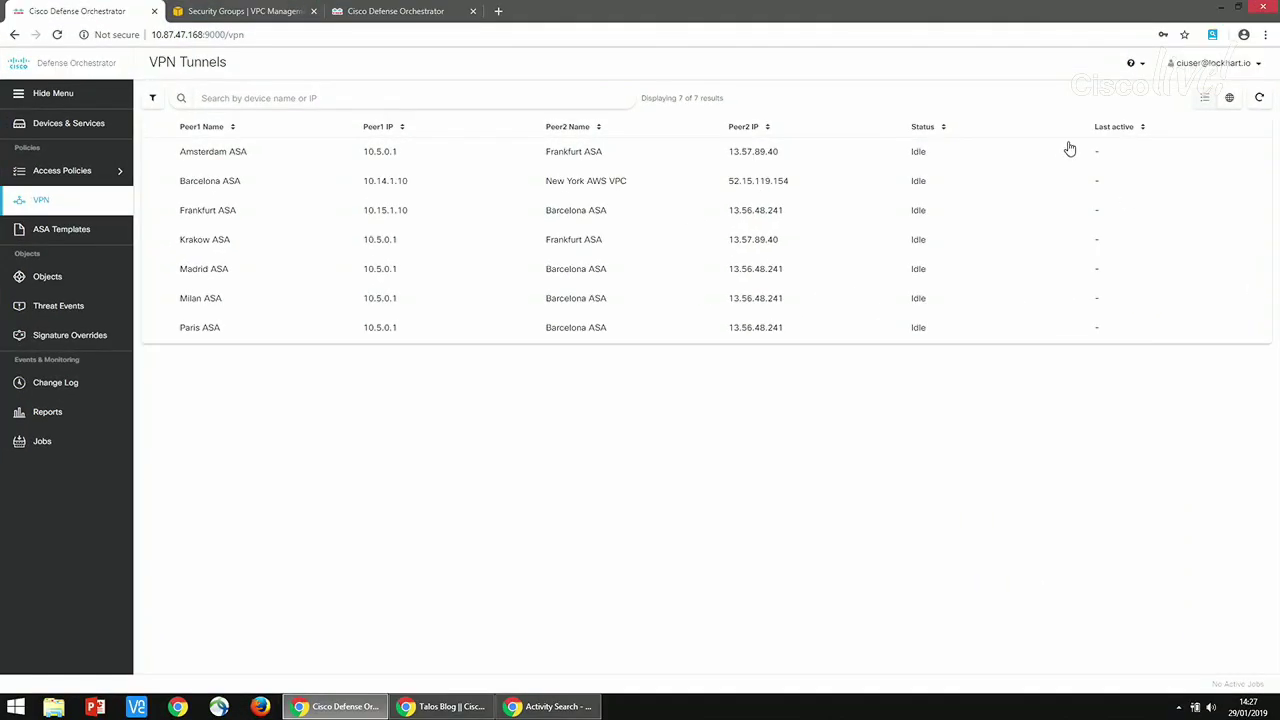
left_click(1228, 99)
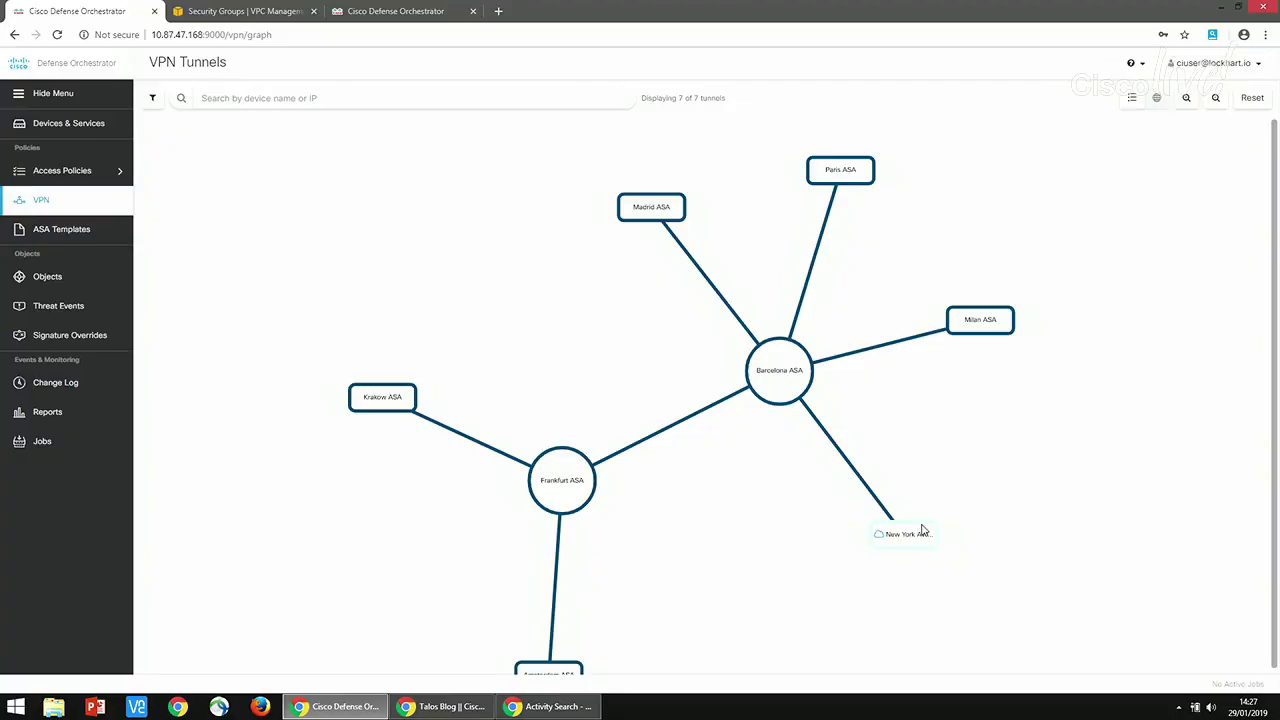
left_click(240, 11)
left_click(363, 331)
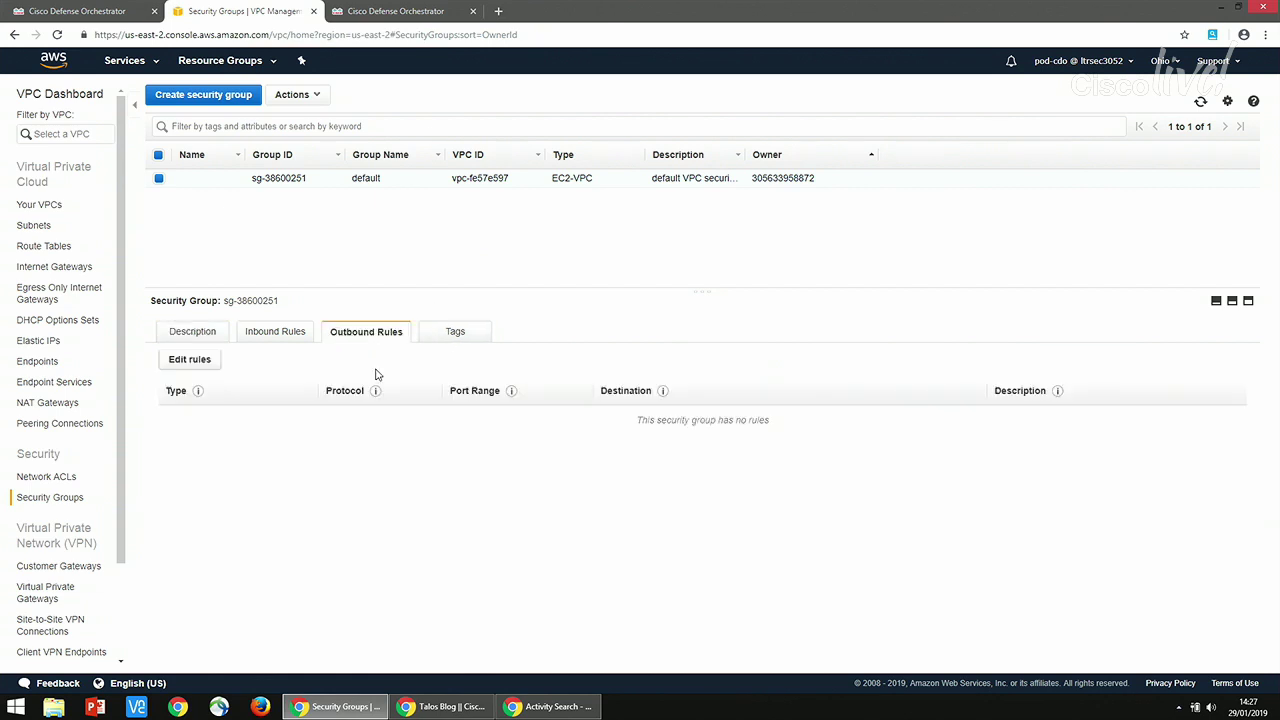
- Return to Cisco Defense Orchestrator and review the access rules of the outside-acl network policy
left_click(98, 10)
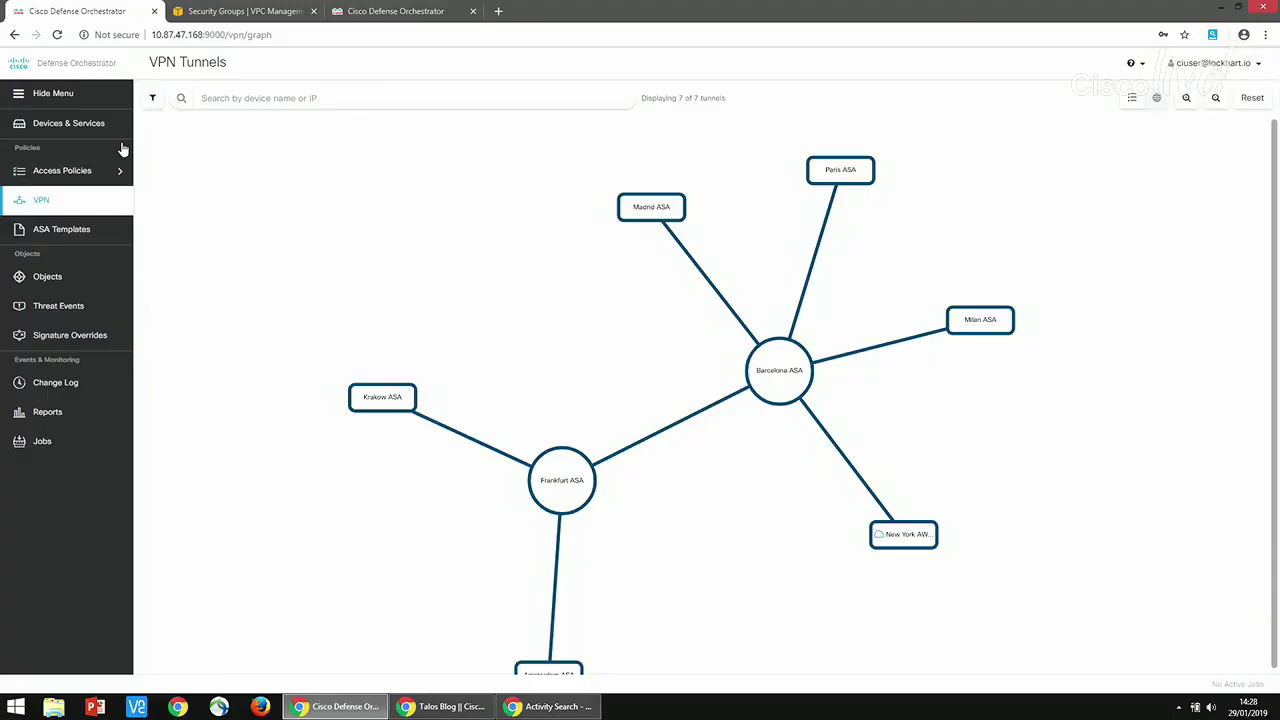
mouse_move(120, 172)
left_click(160, 174)
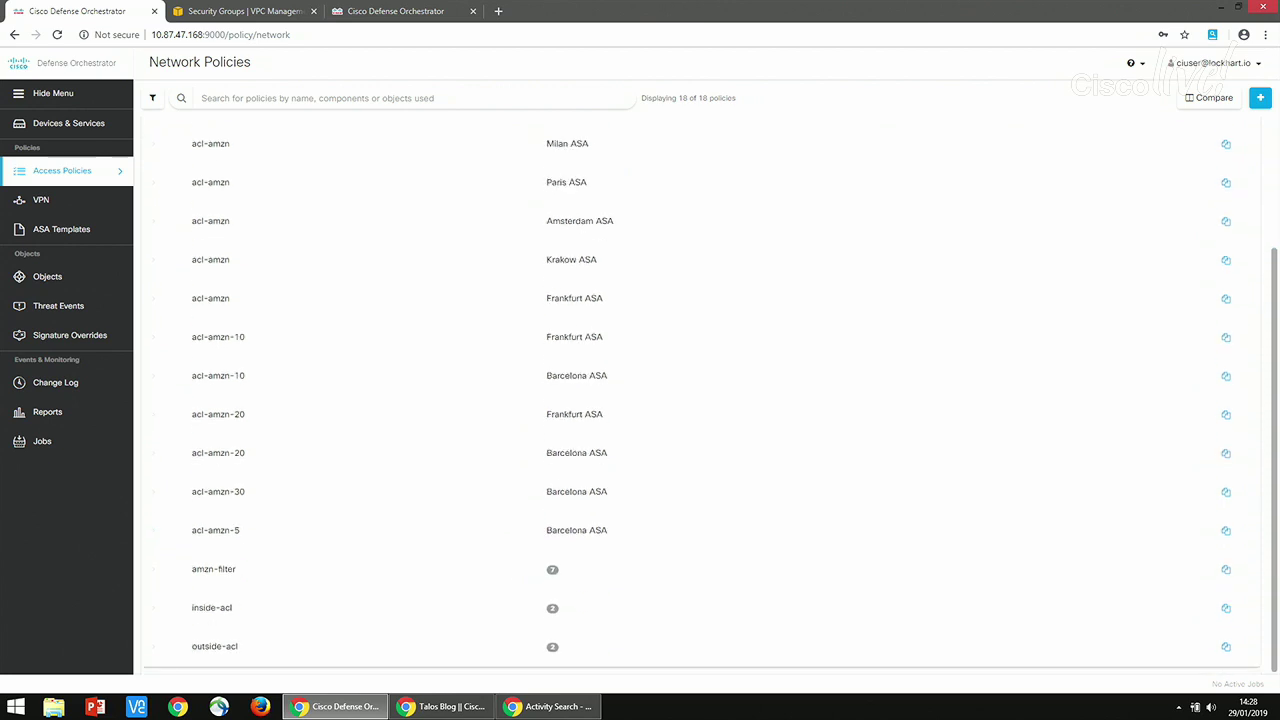
left_click(233, 640)
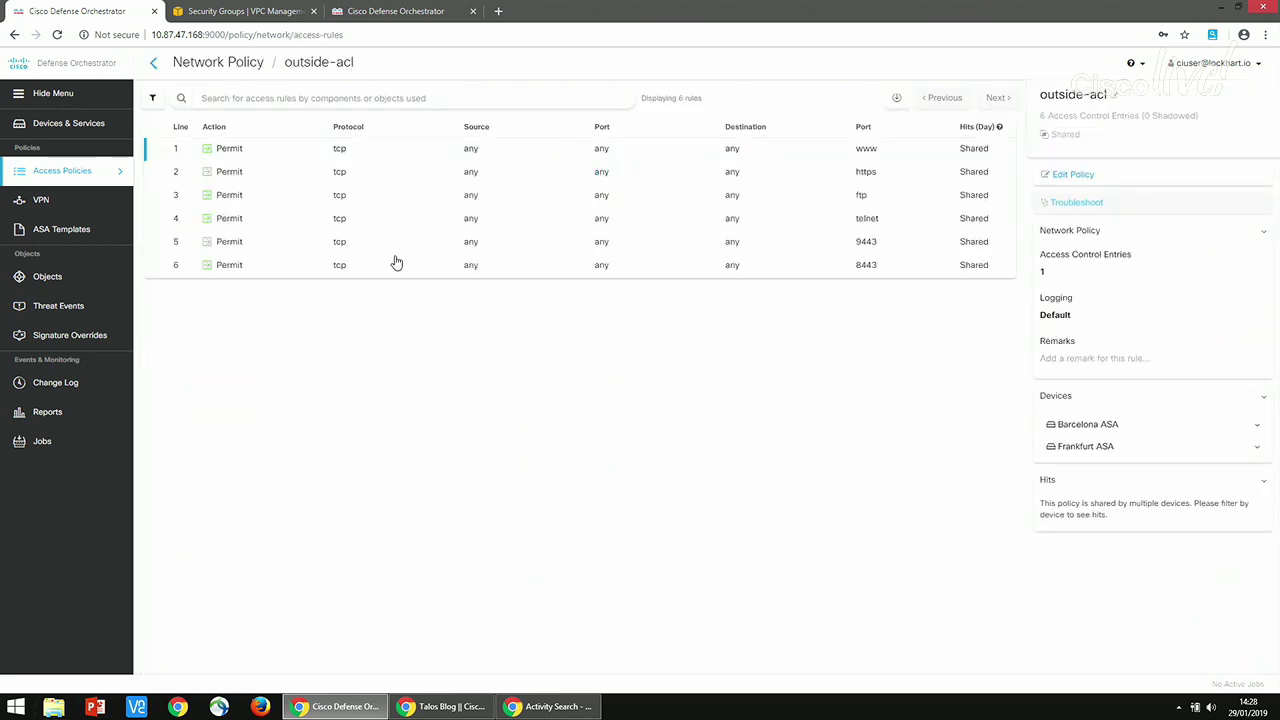
left_click(155, 64)
- Copy the outside-acl policy to device New York AWS VPC on interface sg-38600251 with direction out, and save it
scroll(1097, 480, "down", 3)
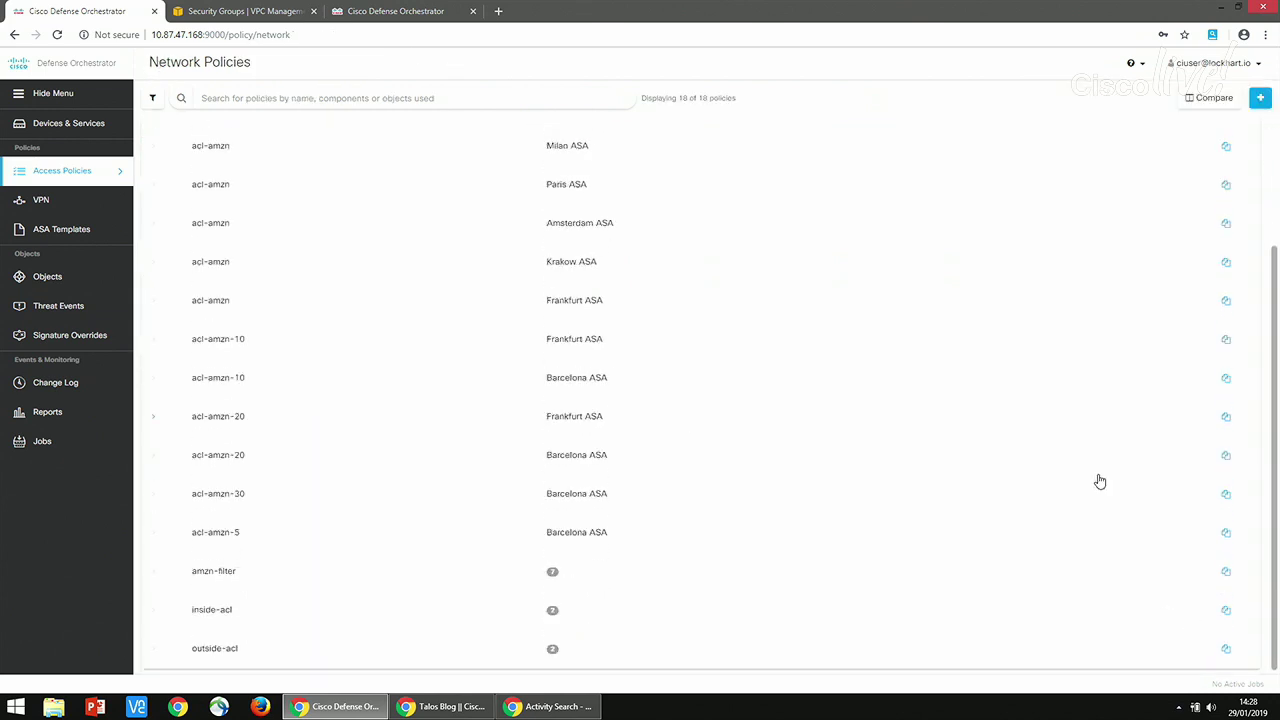
left_click(1227, 647)
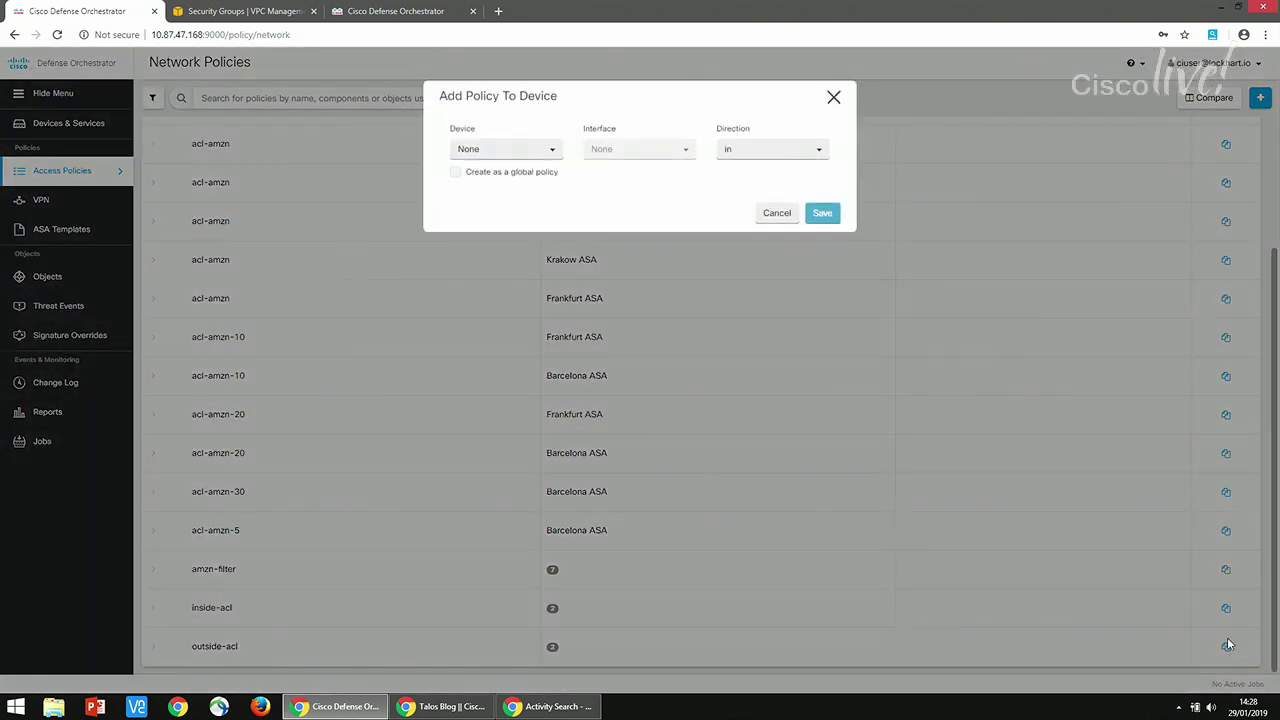
left_click(496, 148)
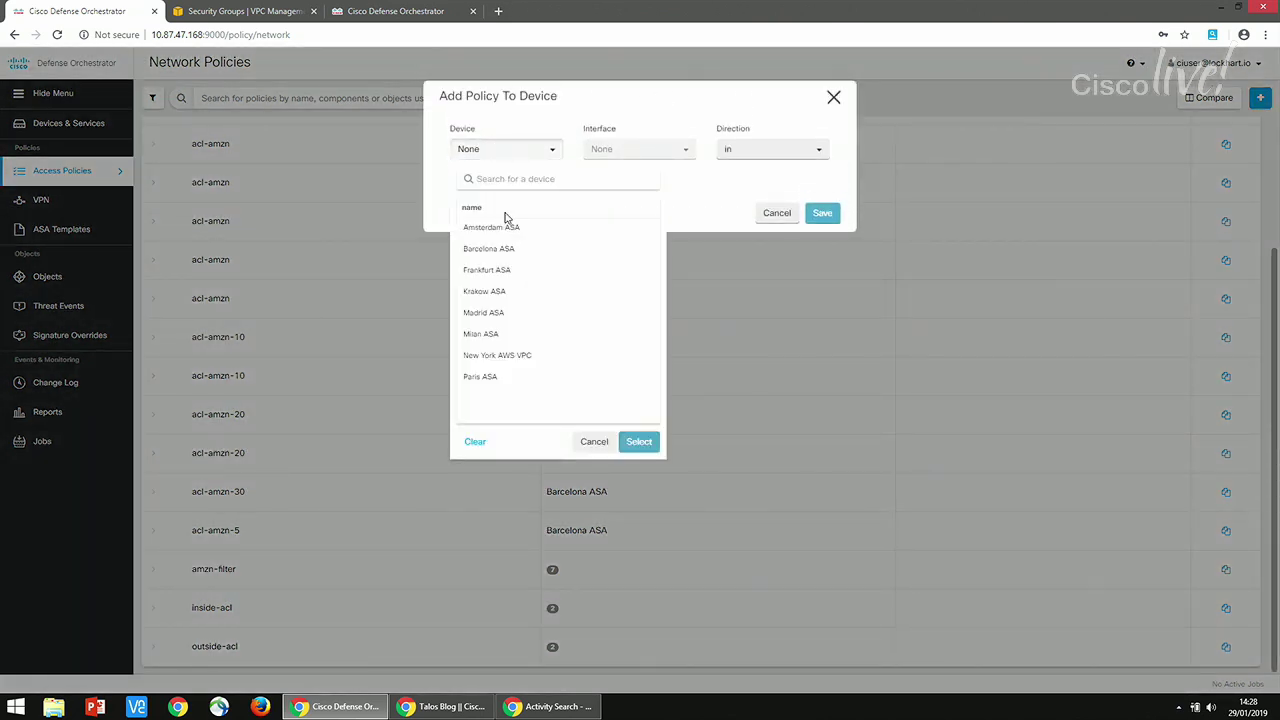
left_click(535, 358)
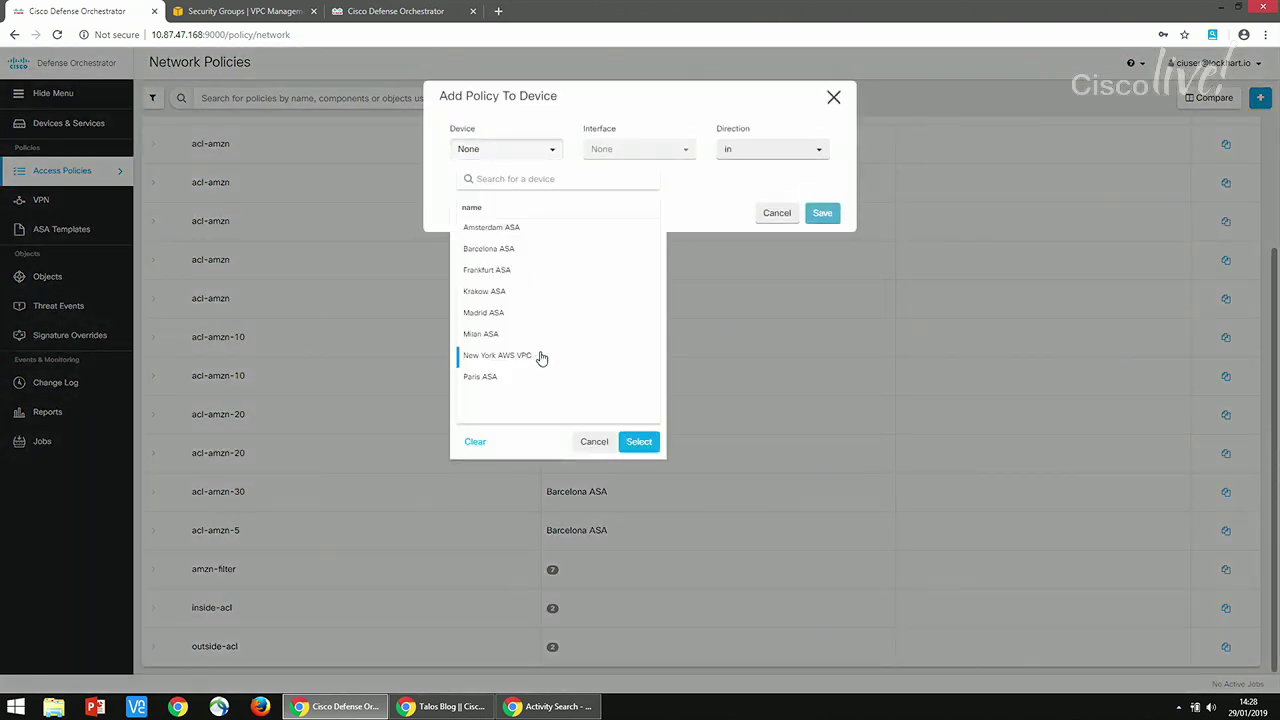
left_click(640, 441)
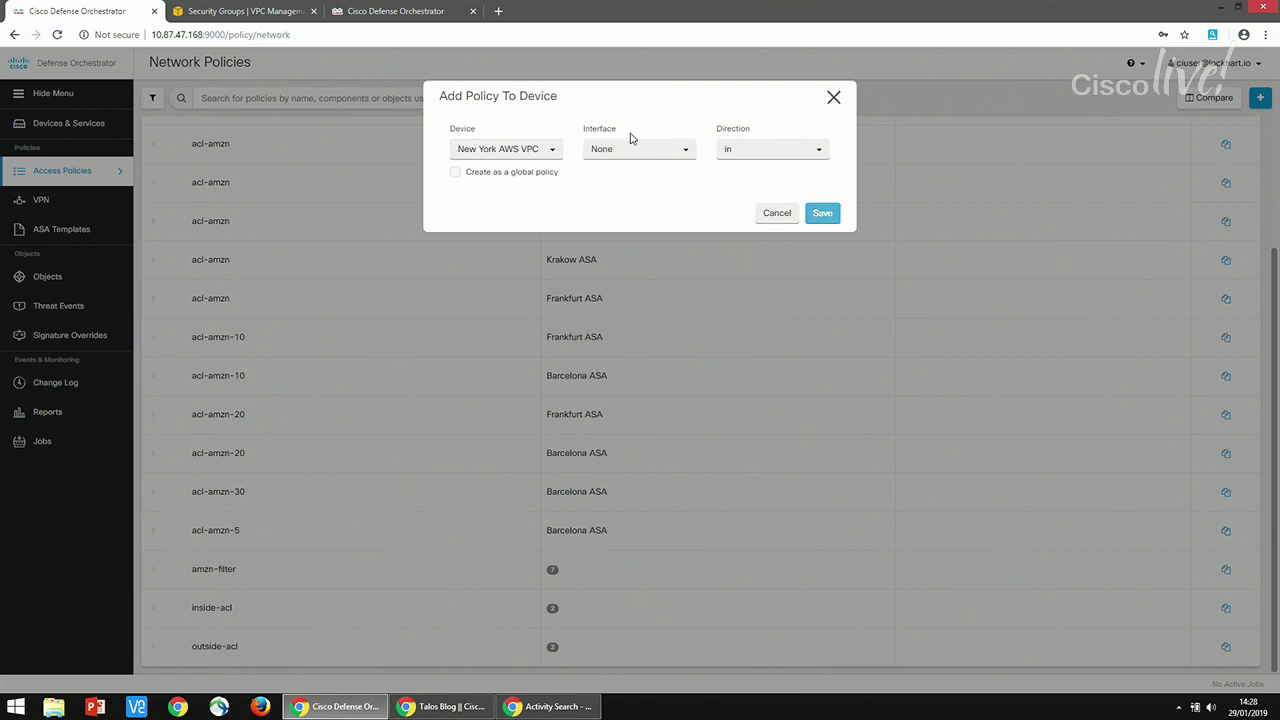
left_click(640, 151)
left_click(652, 234)
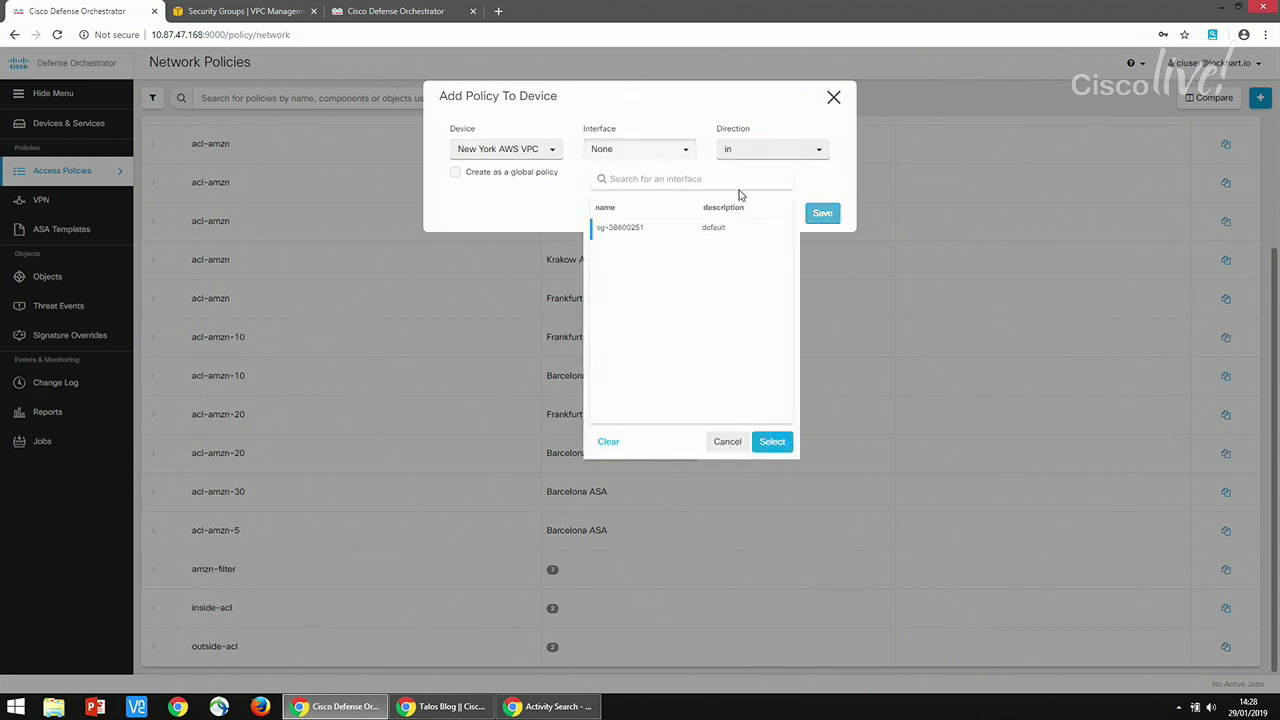
left_click(771, 441)
left_click(755, 150)
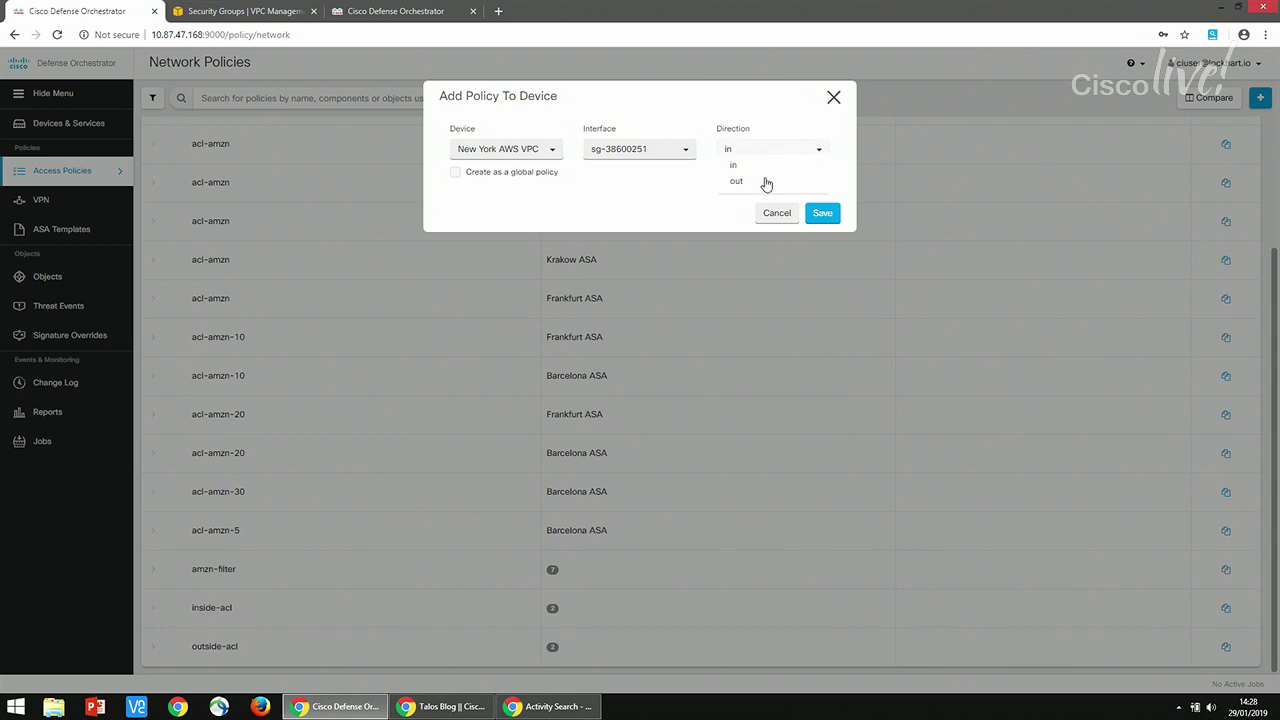
left_click(766, 184)
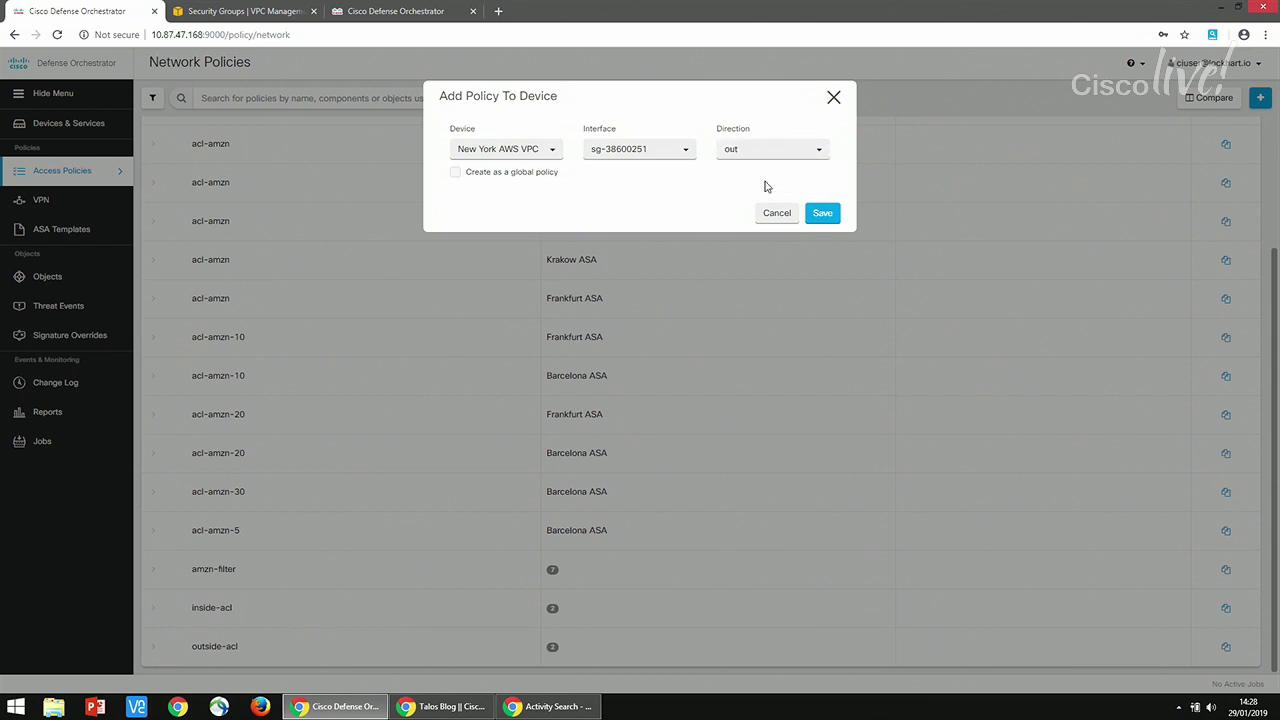
left_click(818, 218)
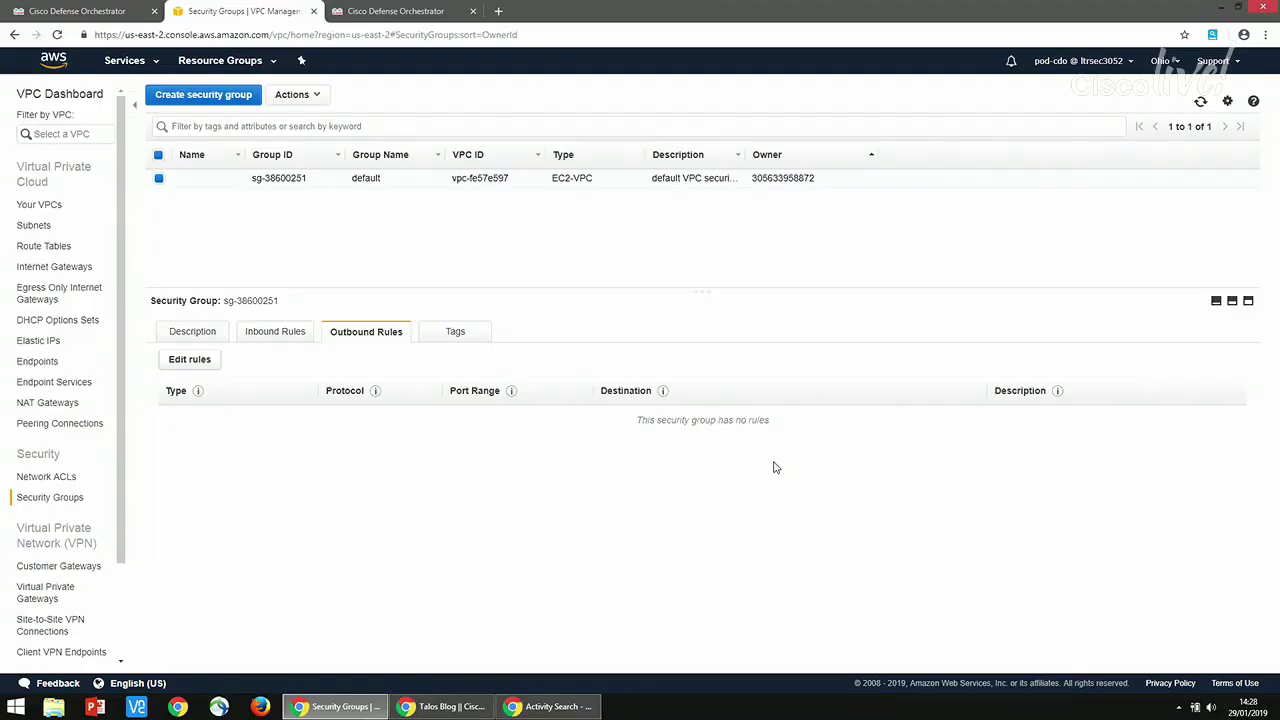
- Refresh the default security group's outbound rules in the AWS VPC console
left_click(1200, 102)
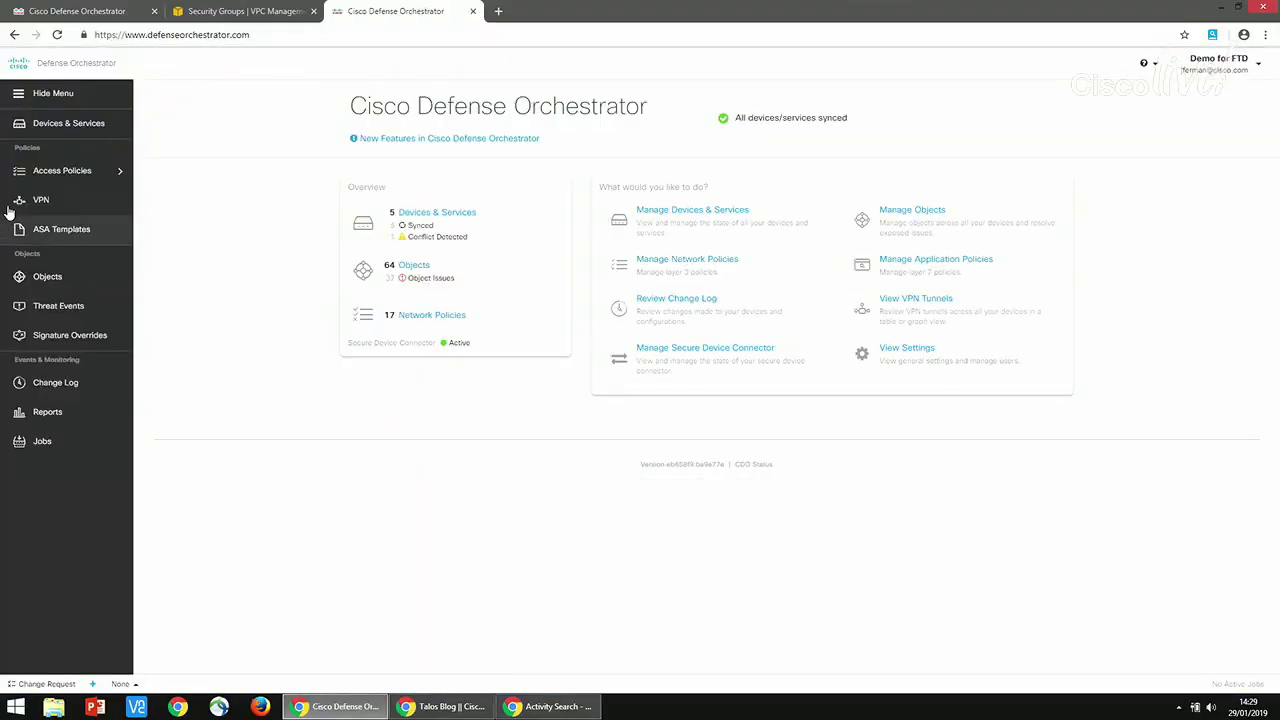
- Examine the bulk actions available for Charlotte, Chicago and Providence in Devices & Services, and leave only Charlotte selected
left_click(60, 124)
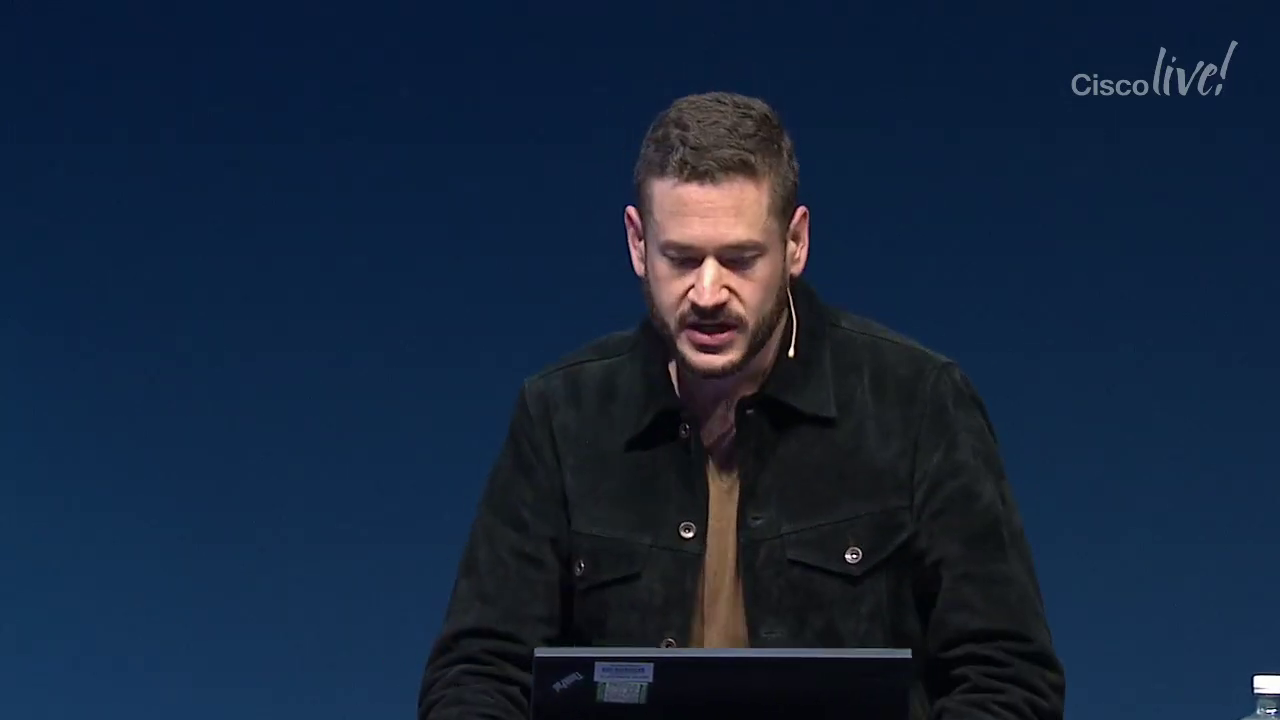
left_click(166, 197)
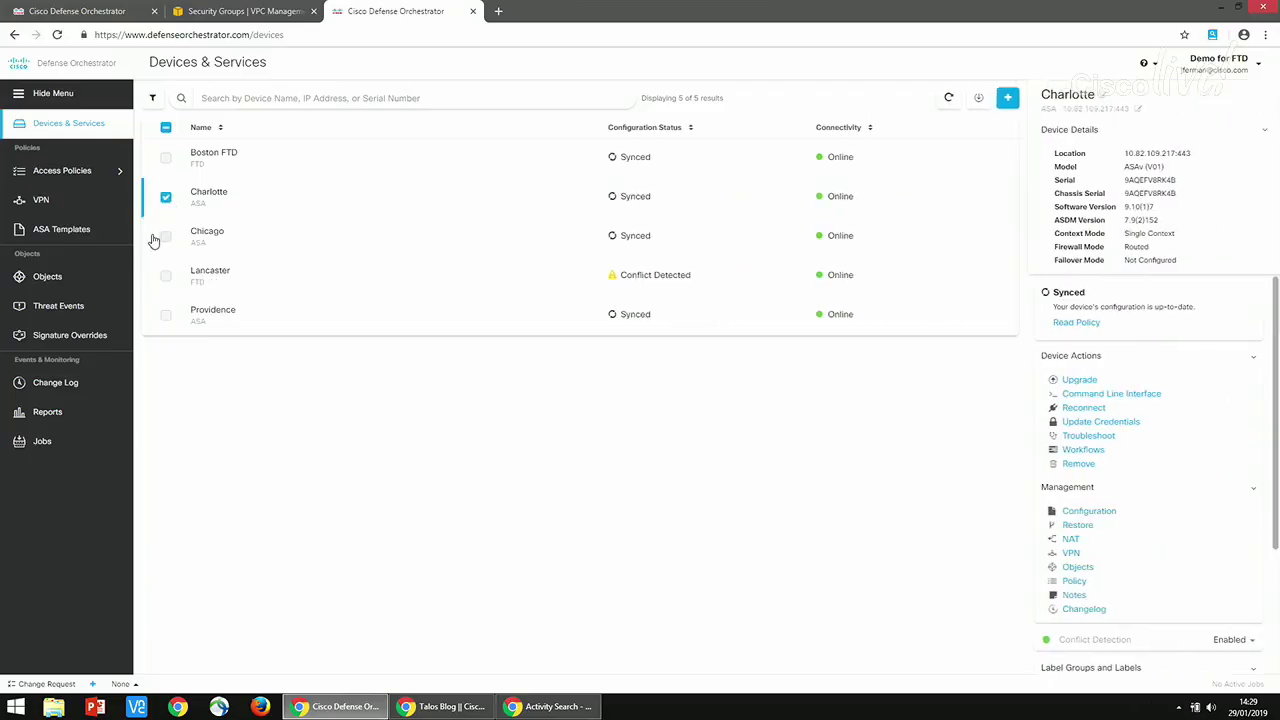
left_click(166, 236)
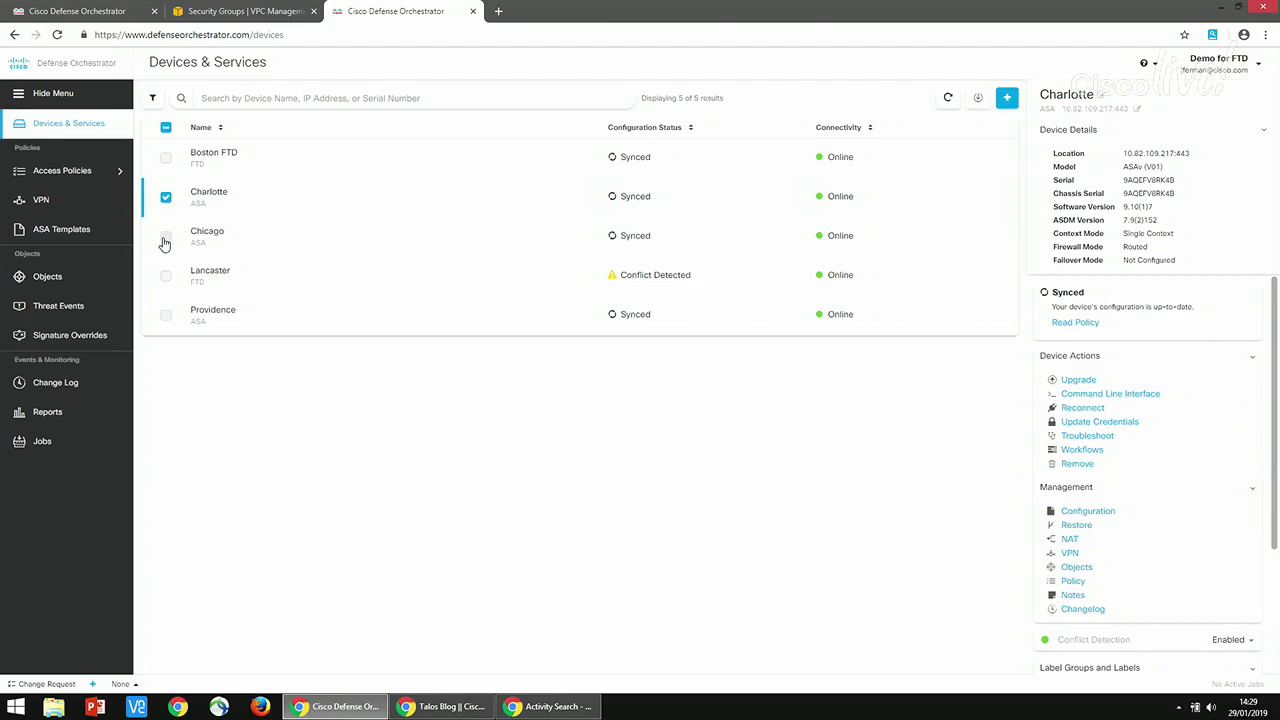
left_click(166, 315)
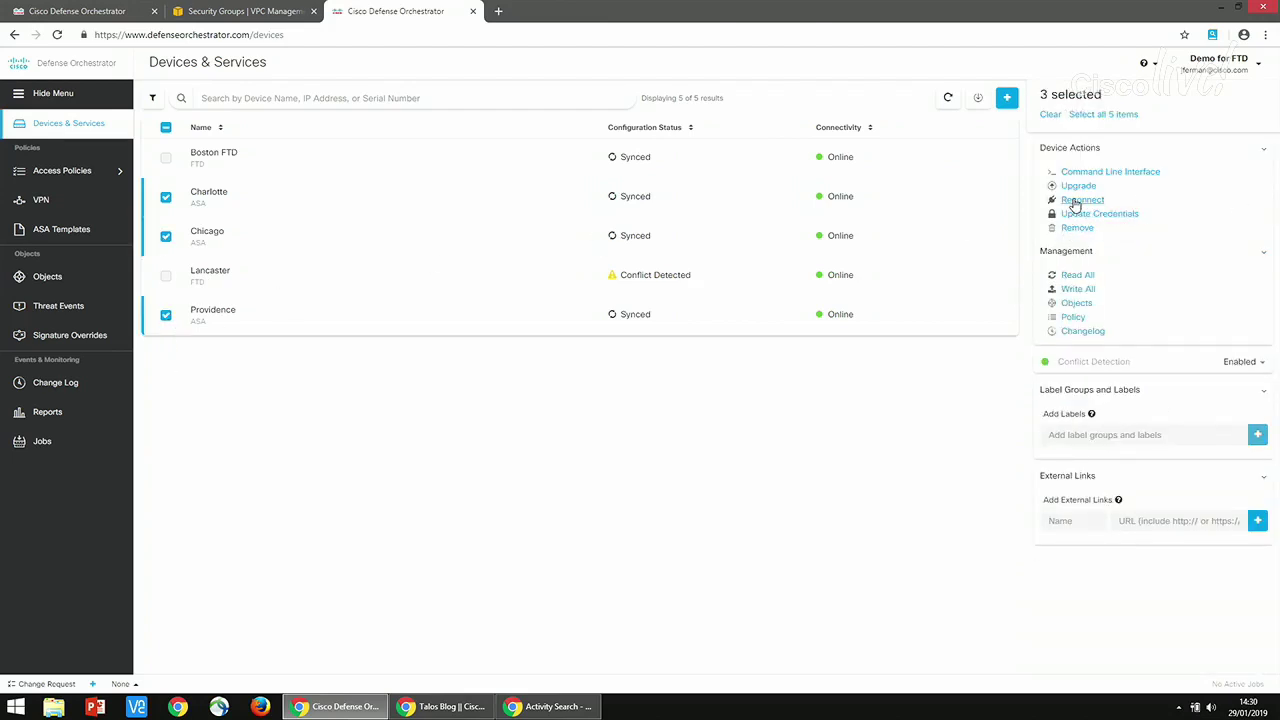
left_click(166, 315)
left_click(166, 236)
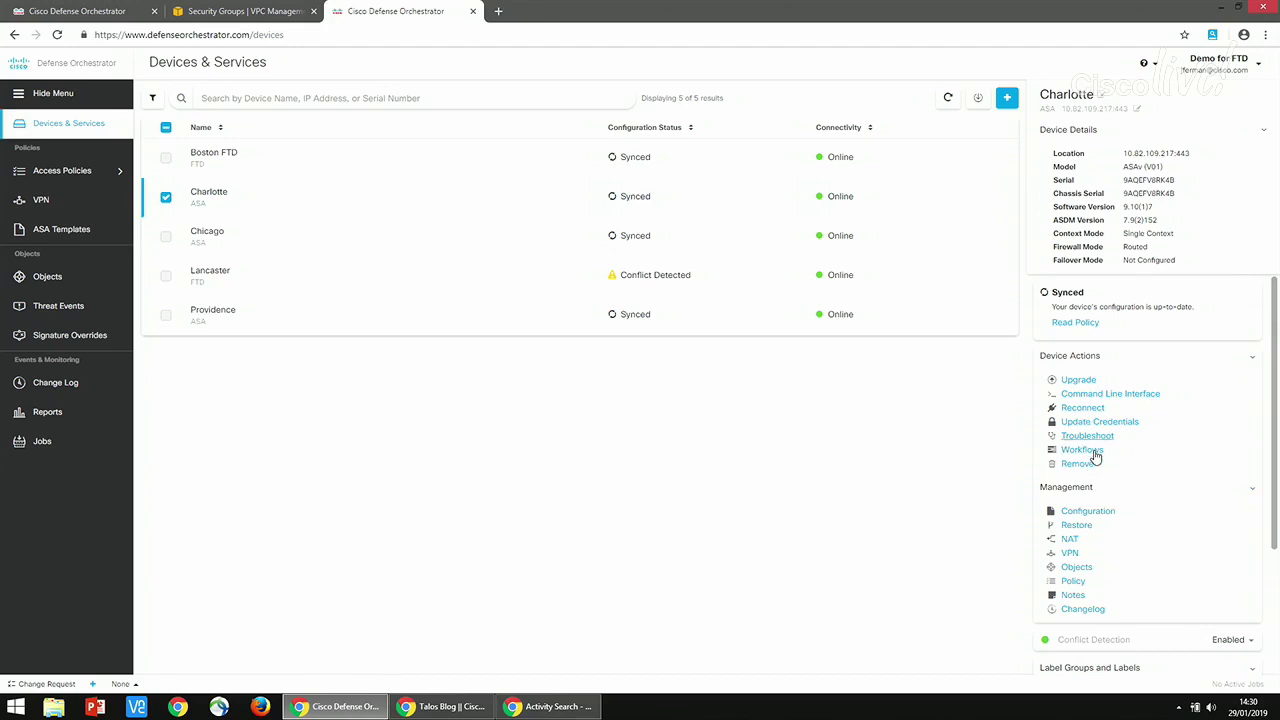
left_click(1088, 511)
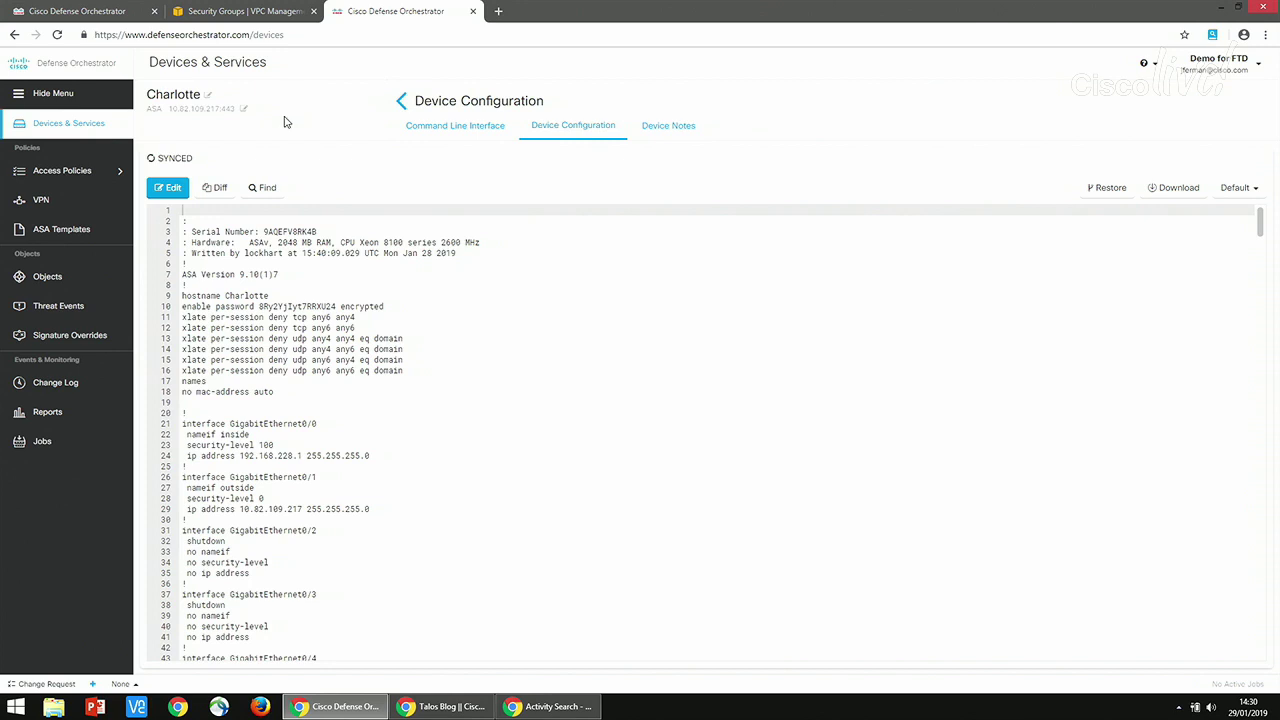
left_click(476, 127)
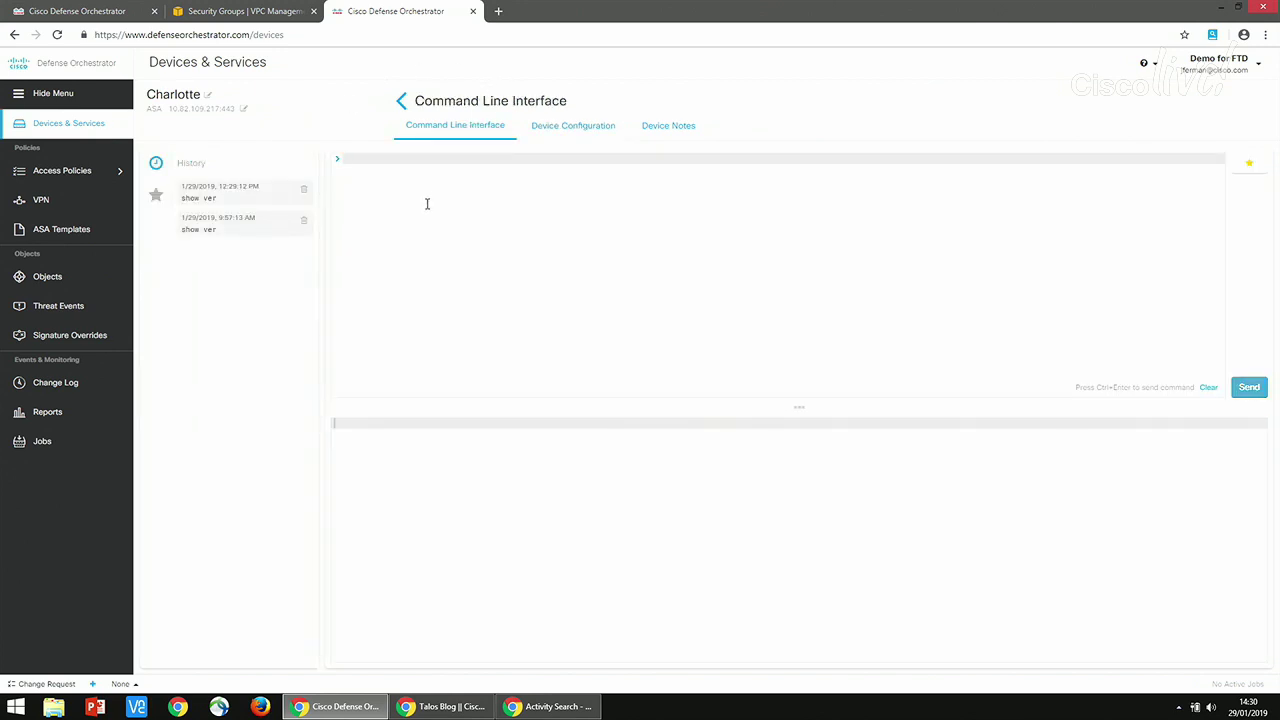
left_click(156, 198)
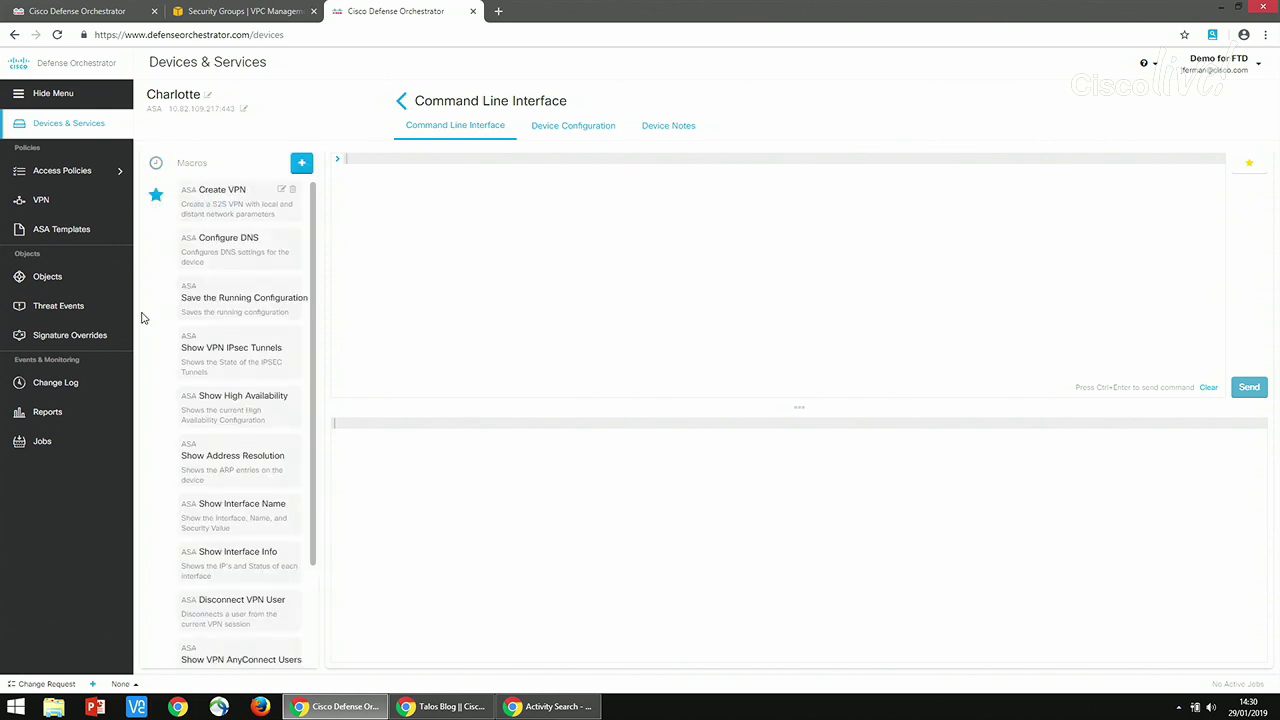
left_click(243, 207)
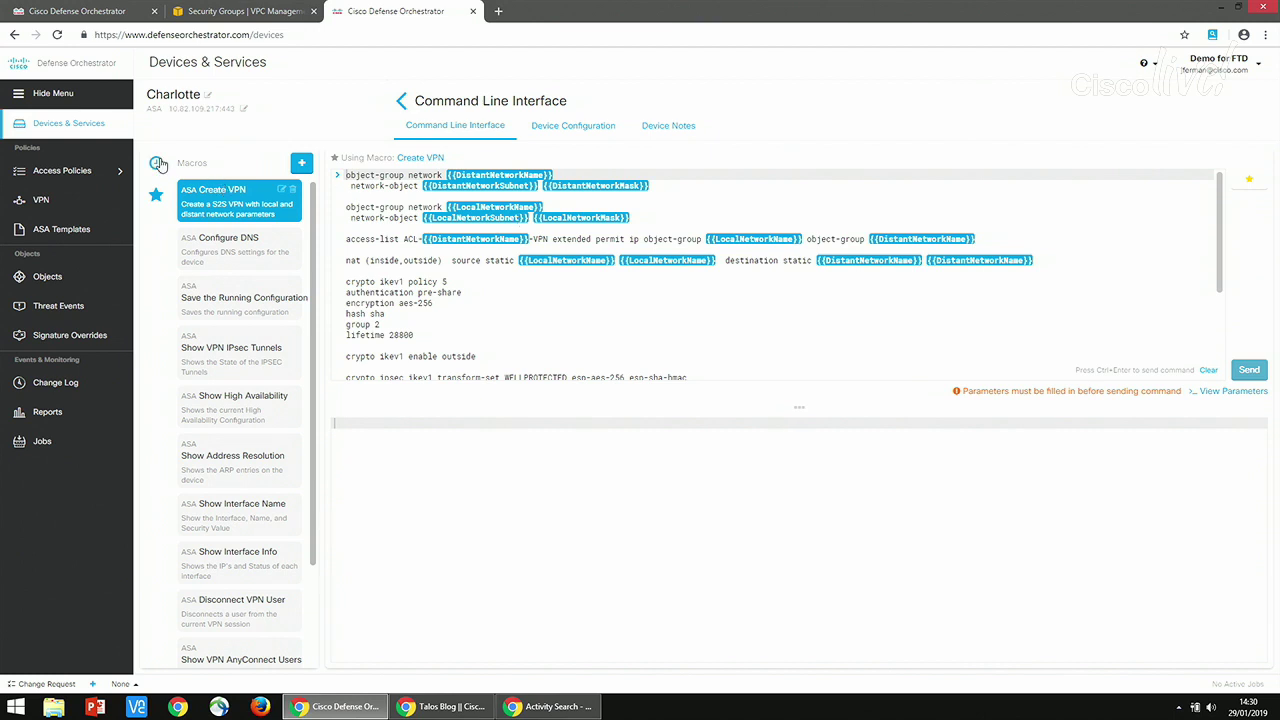
- Open a bulk device upgrade for the ASA devices Charlotte, Chicago and Providence
left_click(70, 124)
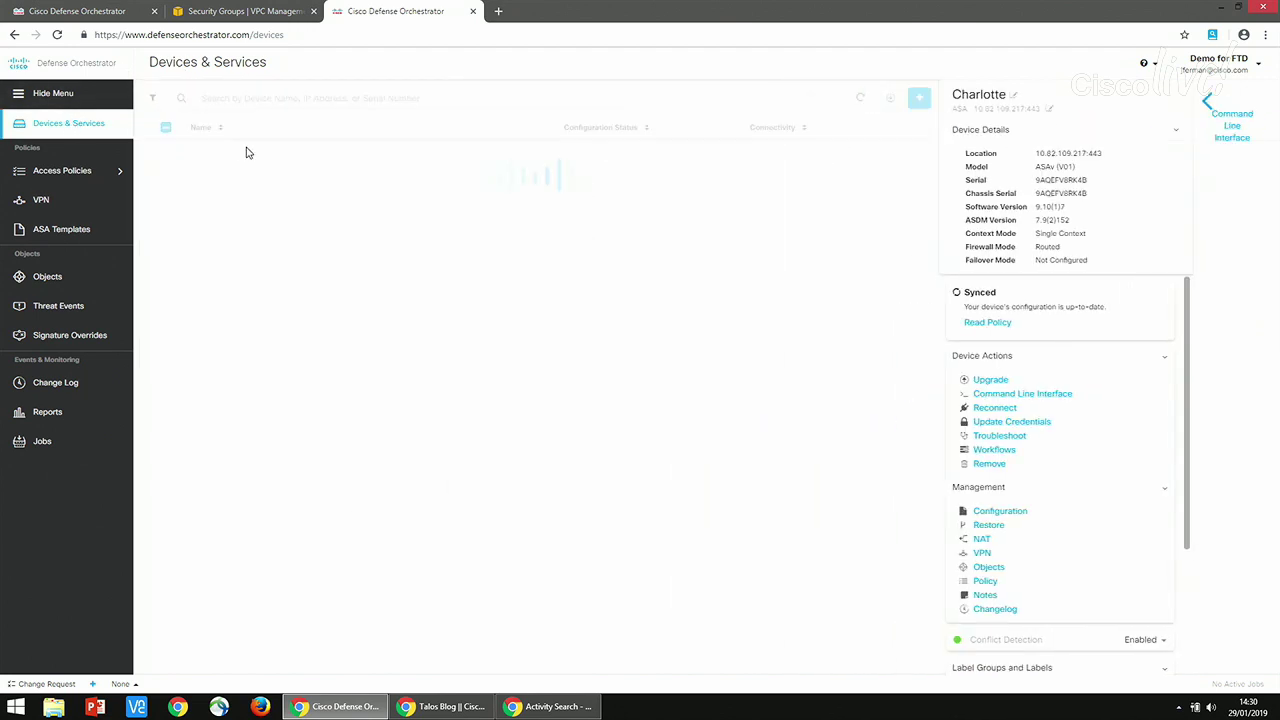
left_click(167, 237)
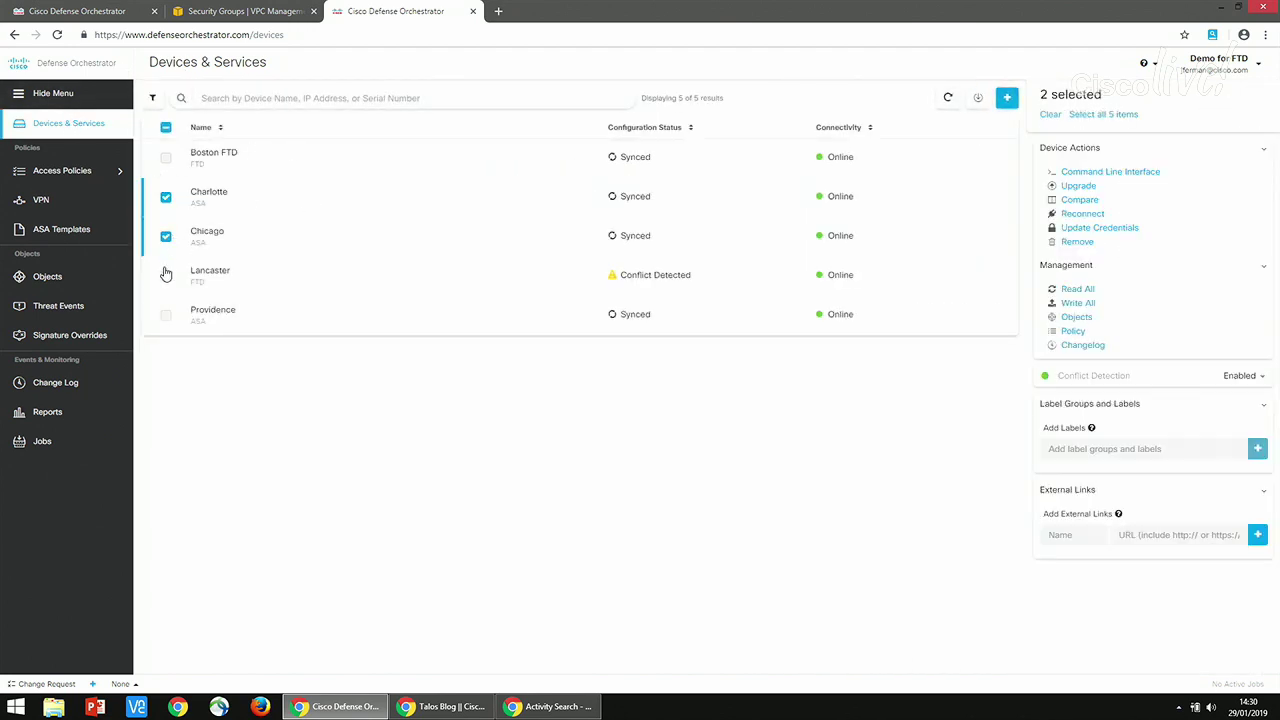
left_click(166, 315)
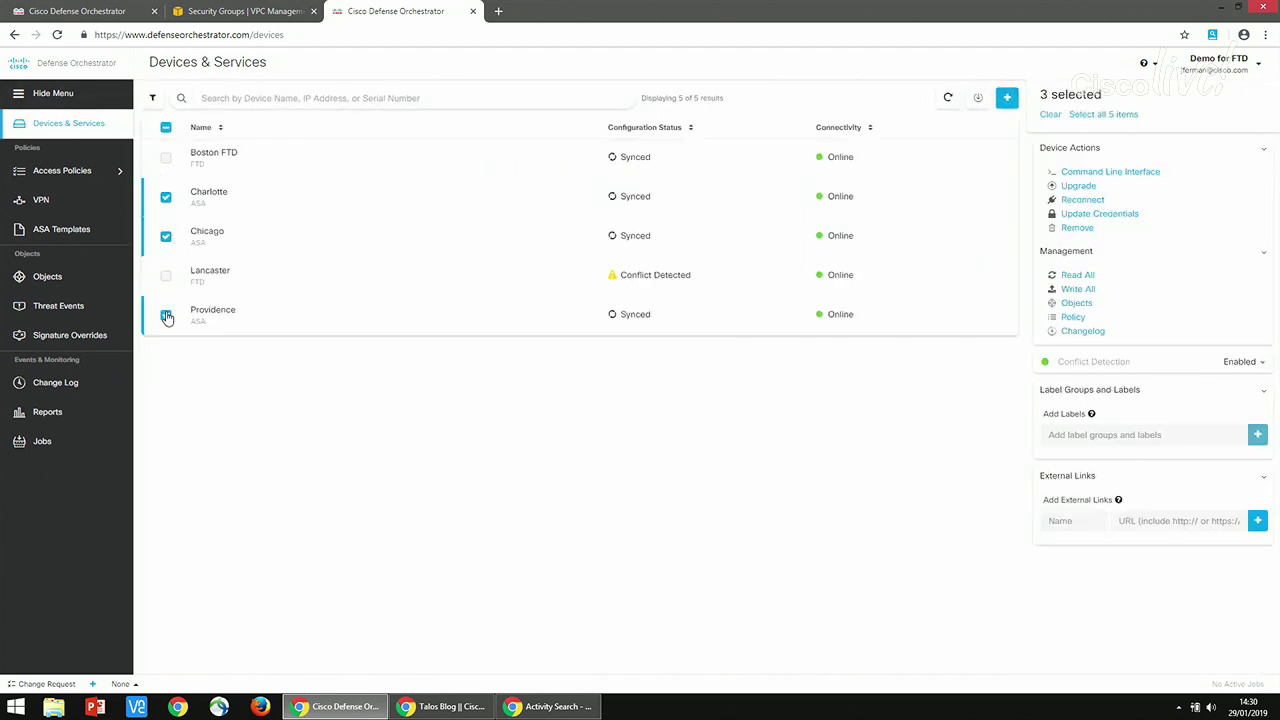
left_click(1077, 187)
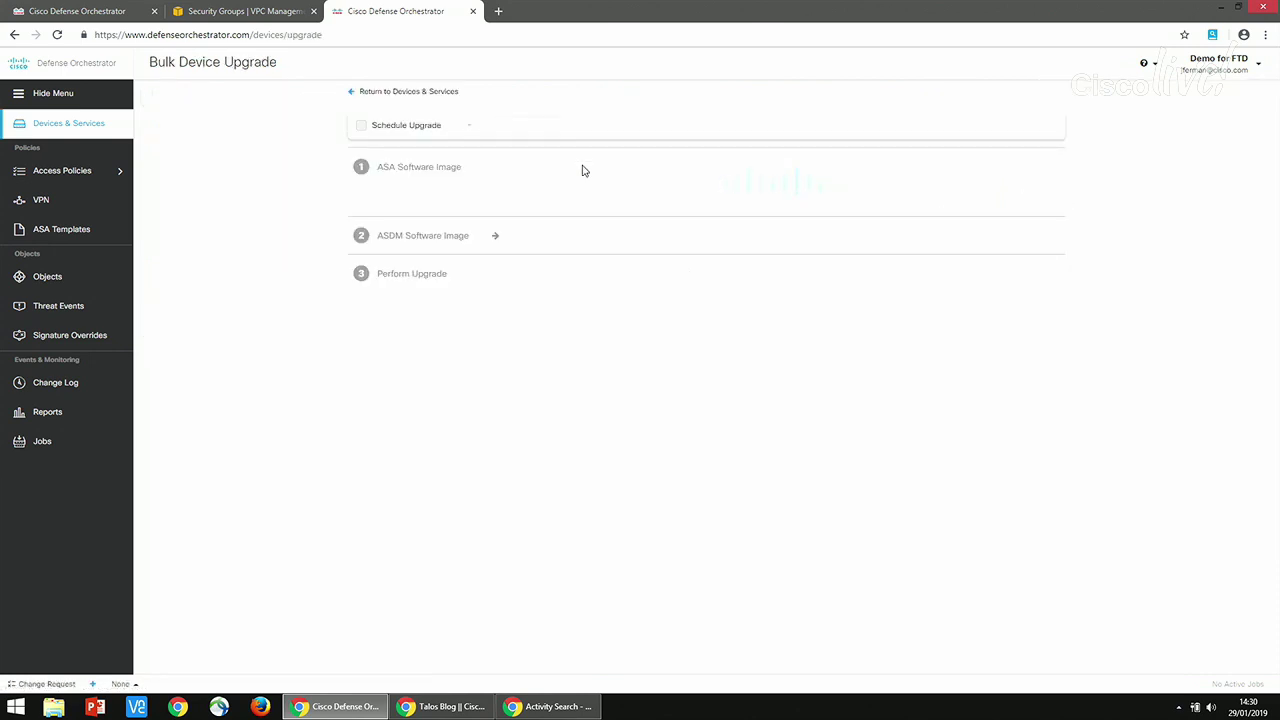
- Choose ASA software image 9.10(1.7) and ASDM image 7.10(1), with the images copied and the devices installed/rebooted automatically
left_click(658, 256)
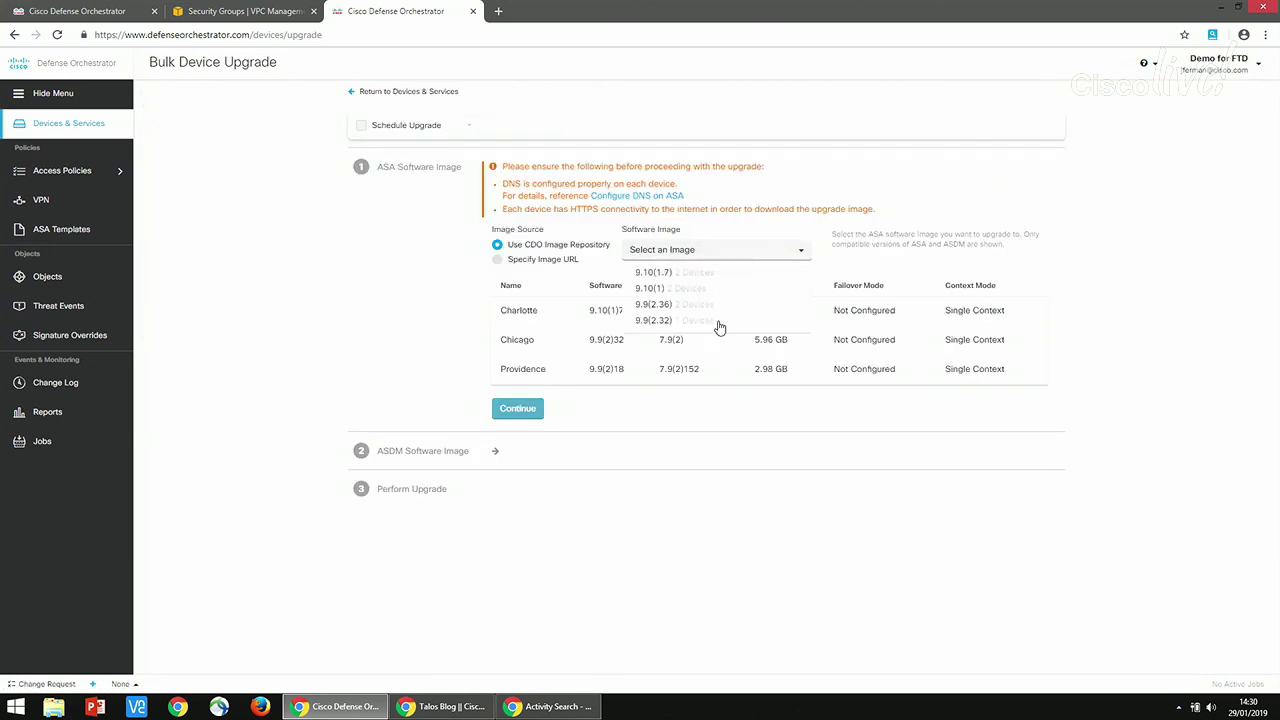
left_click(697, 278)
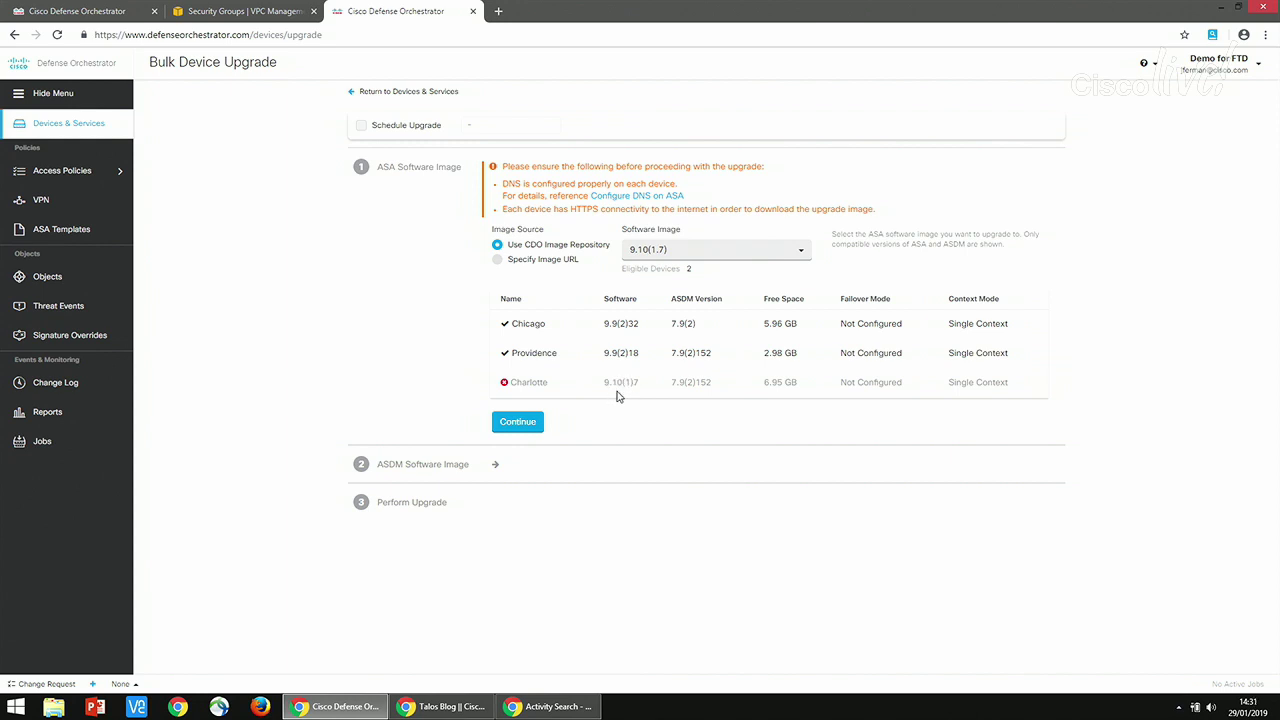
left_click(530, 423)
left_click(660, 271)
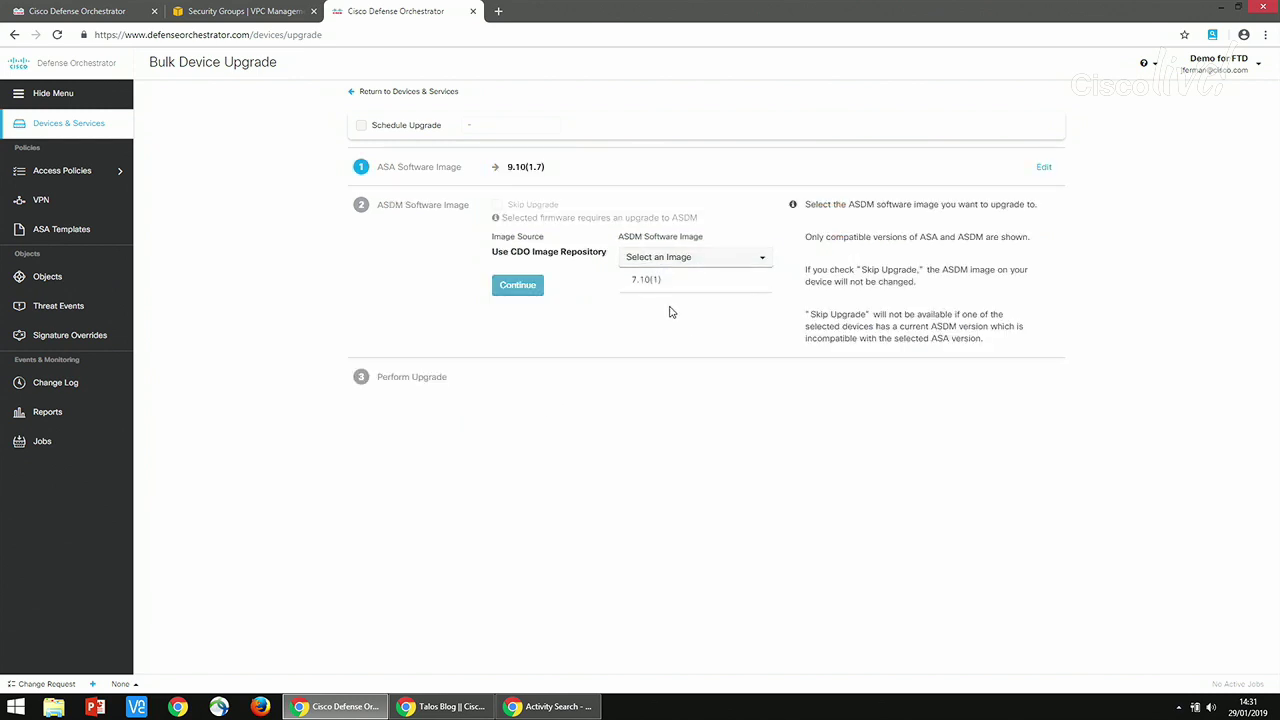
left_click(666, 283)
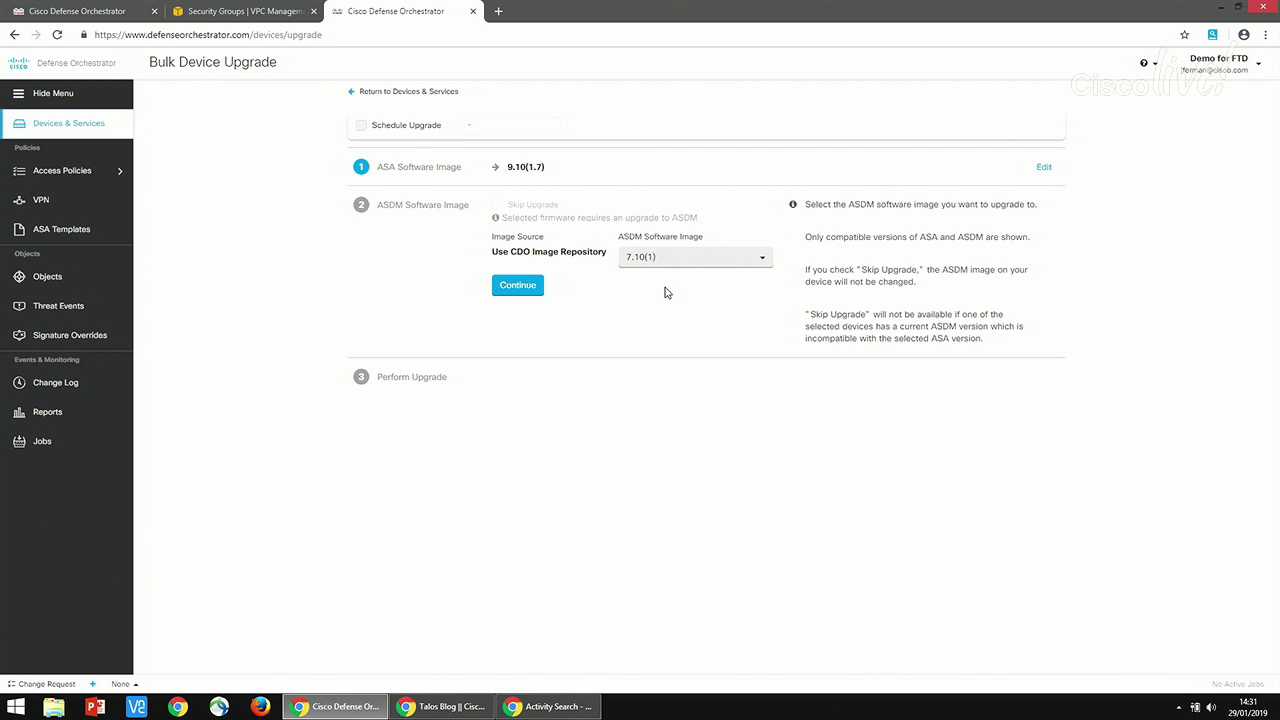
left_click(510, 287)
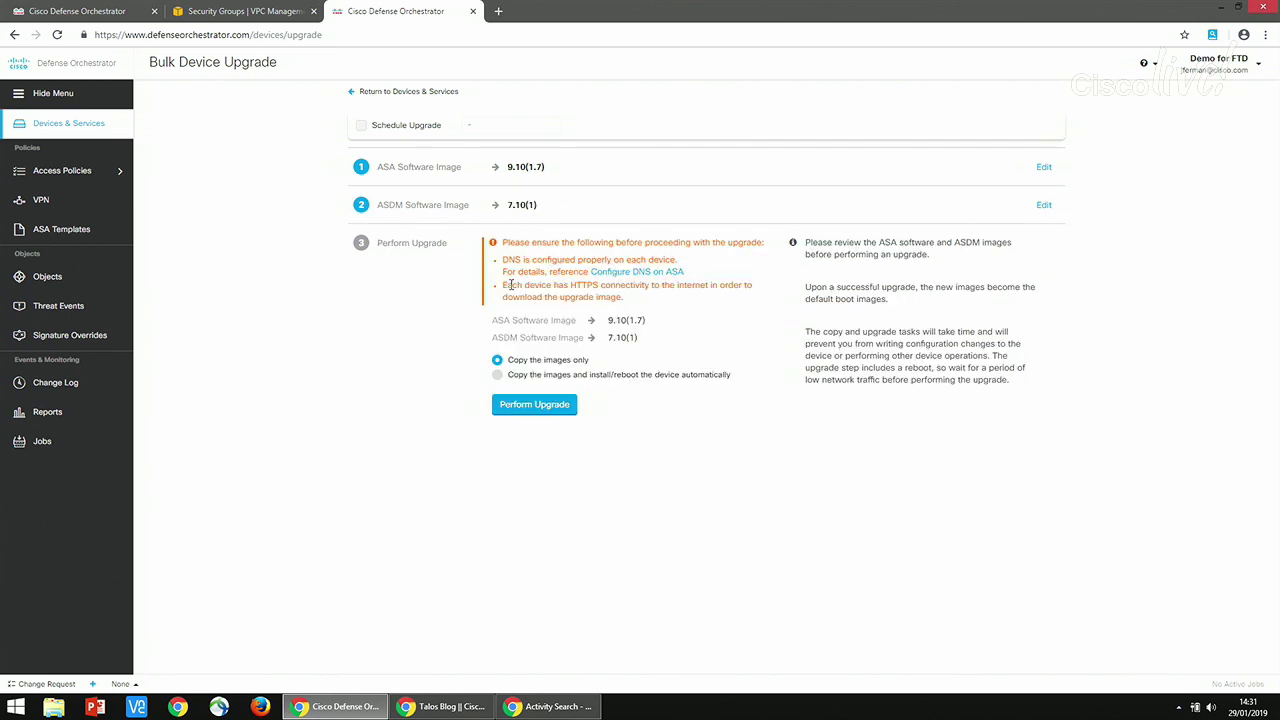
left_click(610, 380)
left_click(361, 126)
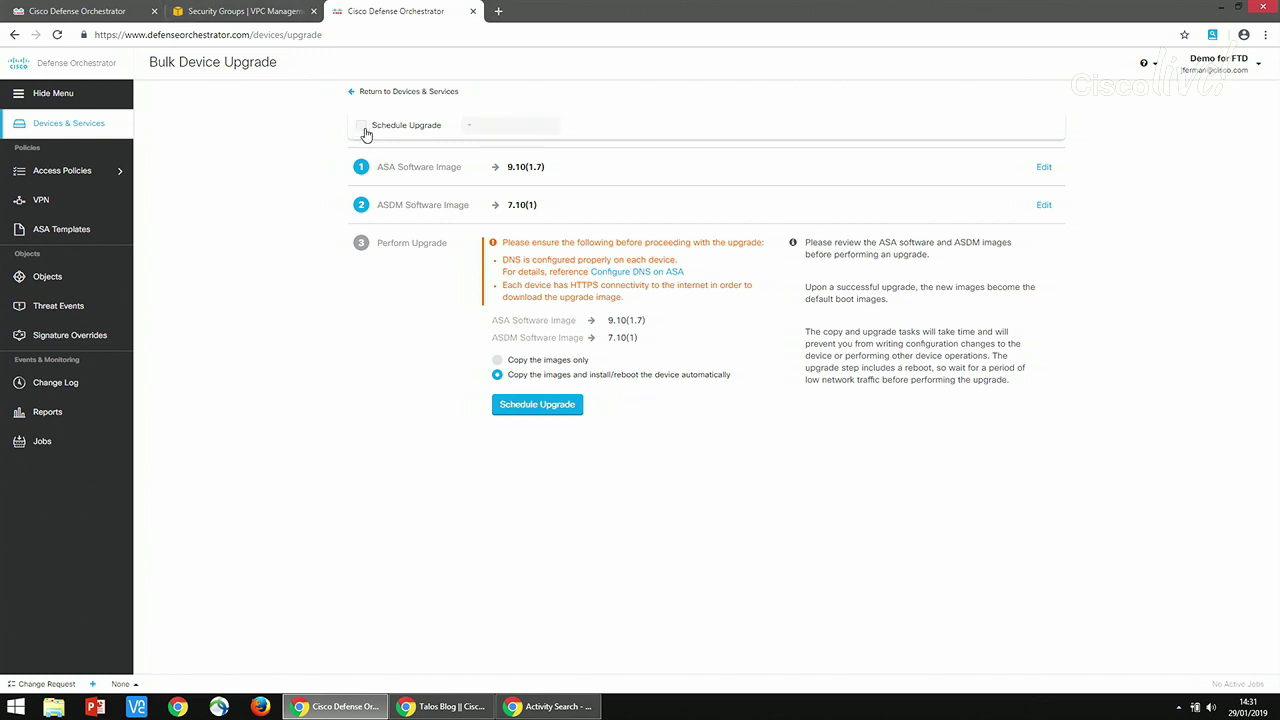
left_click(515, 129)
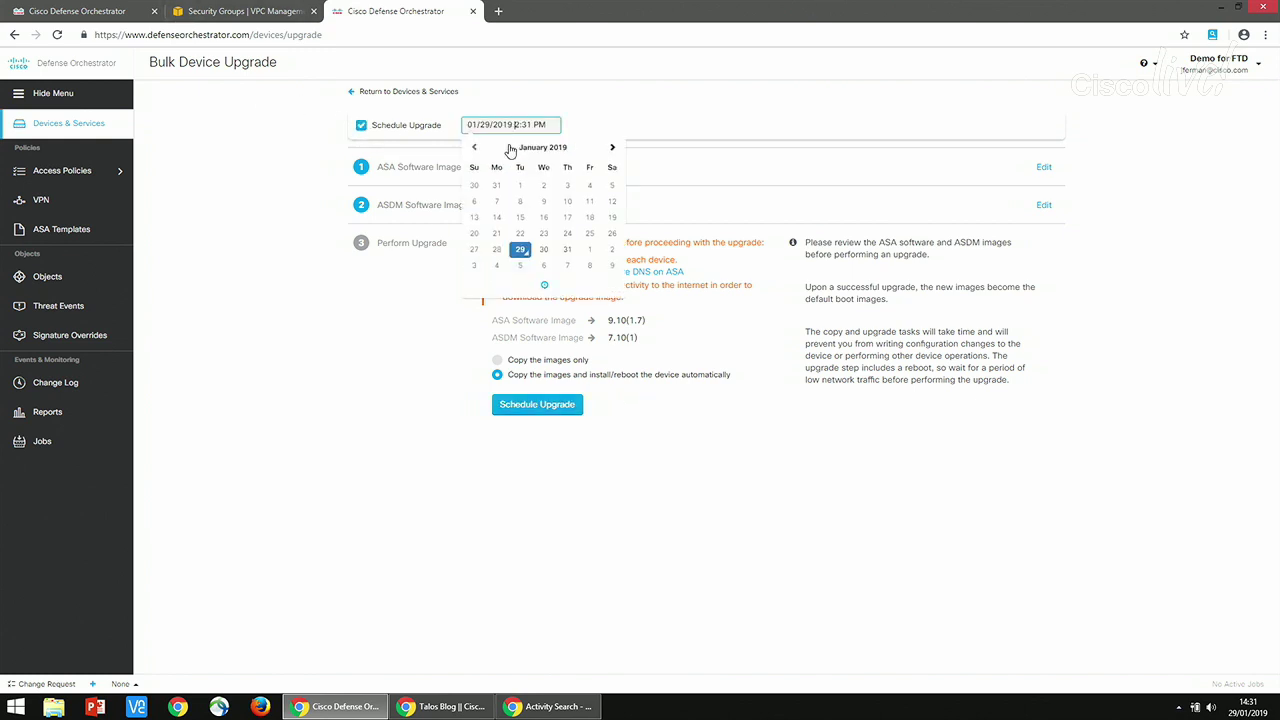
left_click(362, 125)
- Perform the bulk upgrade immediately and open the upgrade review for the Chicago ASA from Devices & Services
left_click(536, 410)
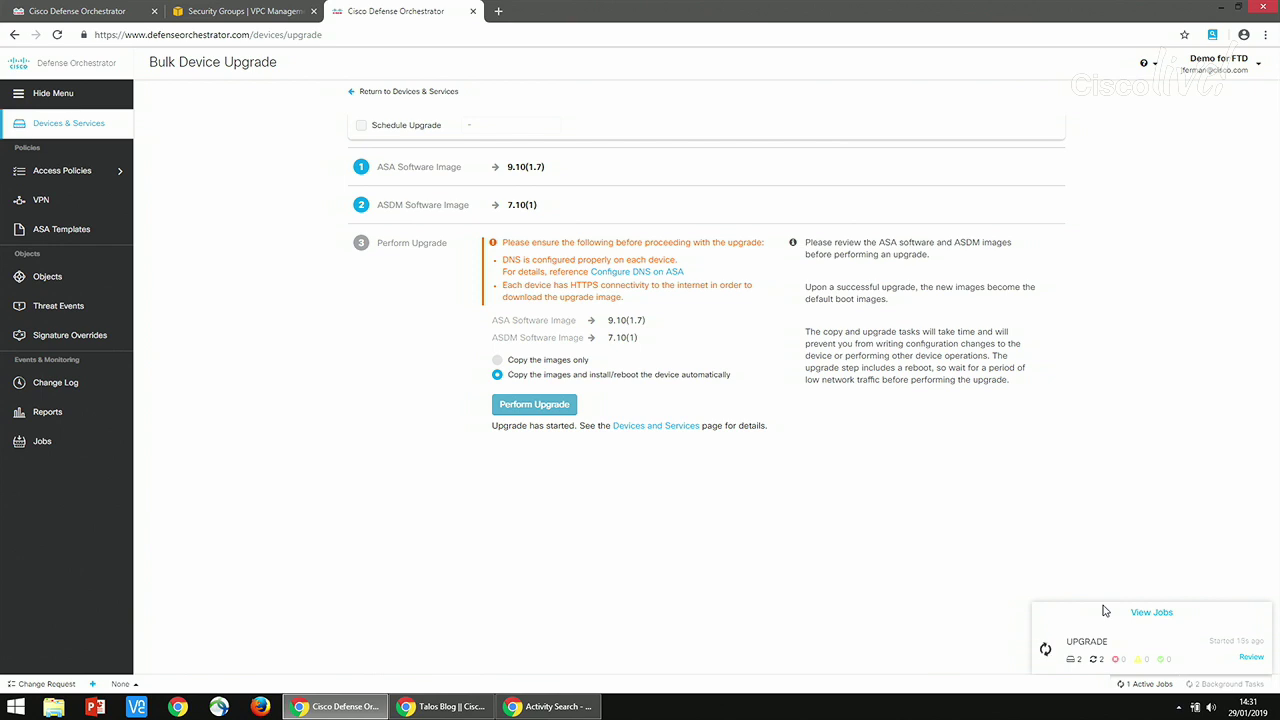
left_click(35, 125)
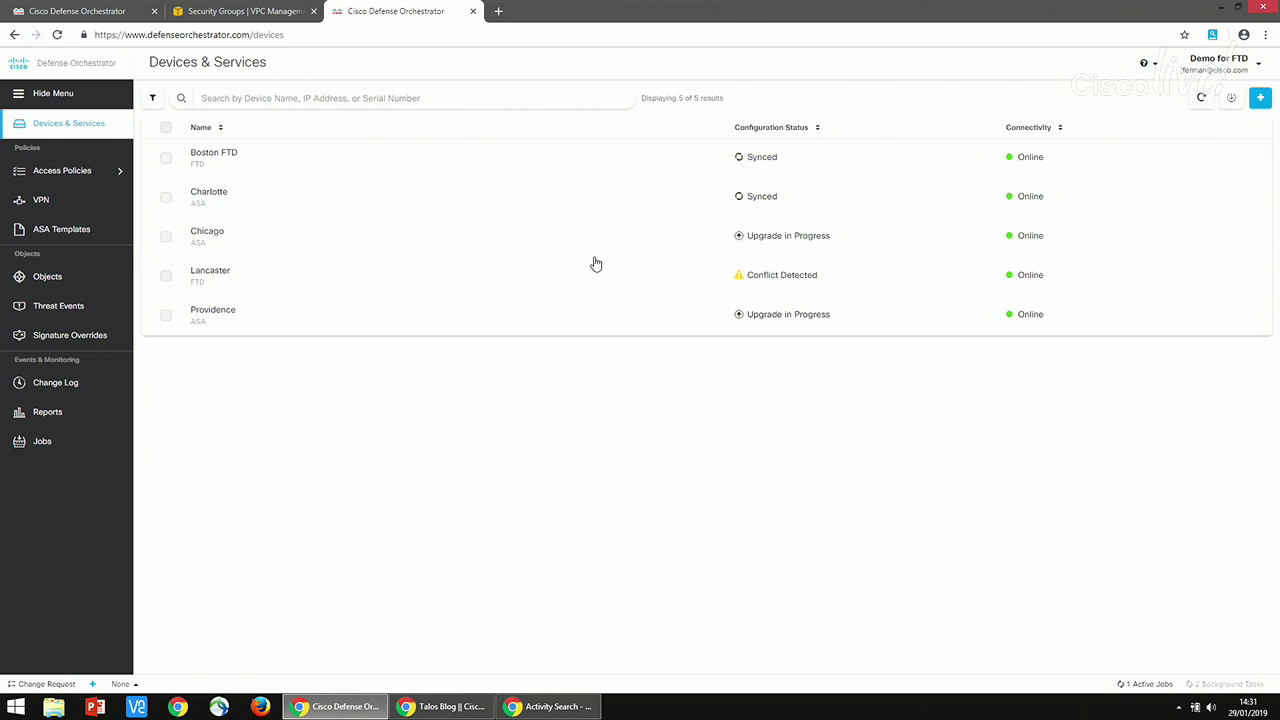
left_click(208, 233)
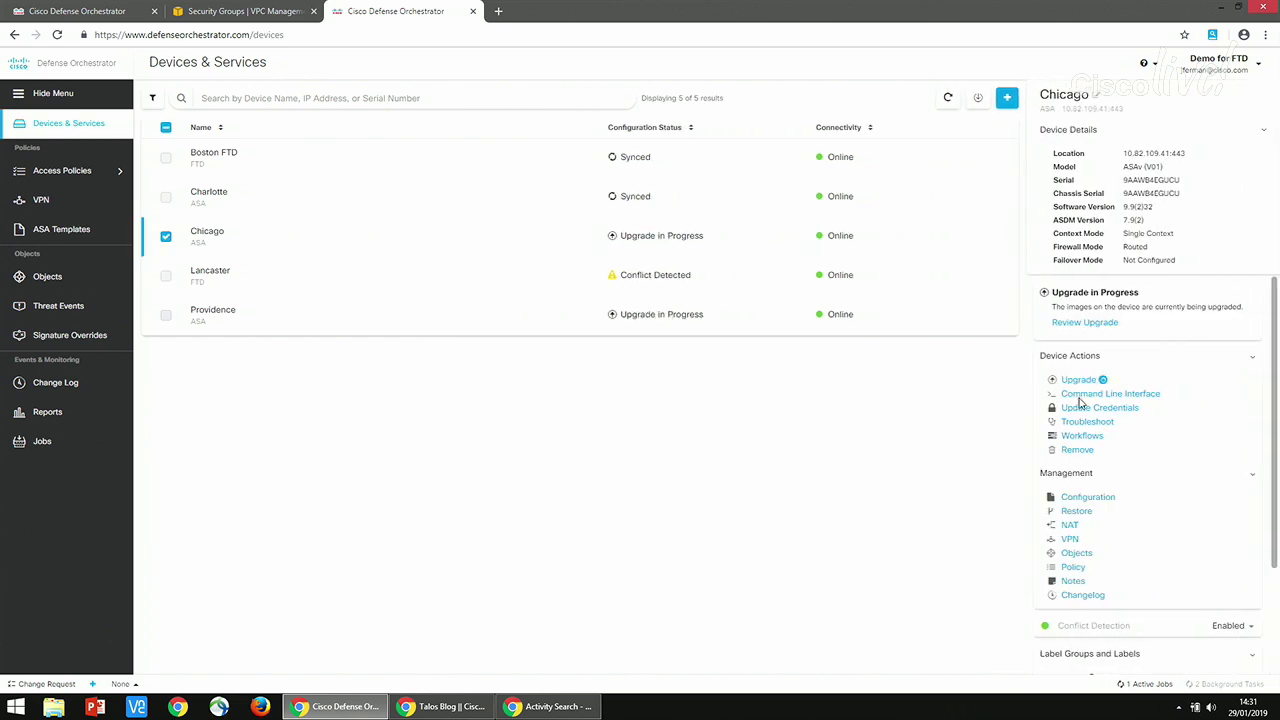
left_click(1072, 325)
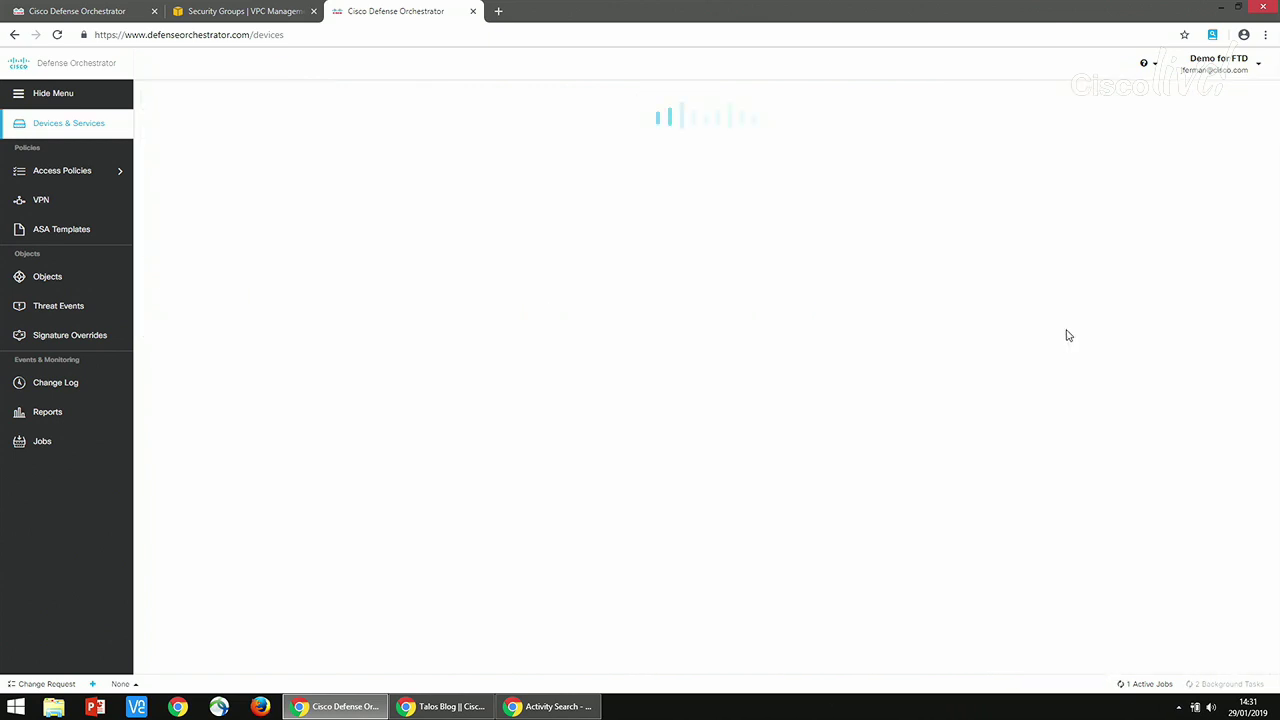